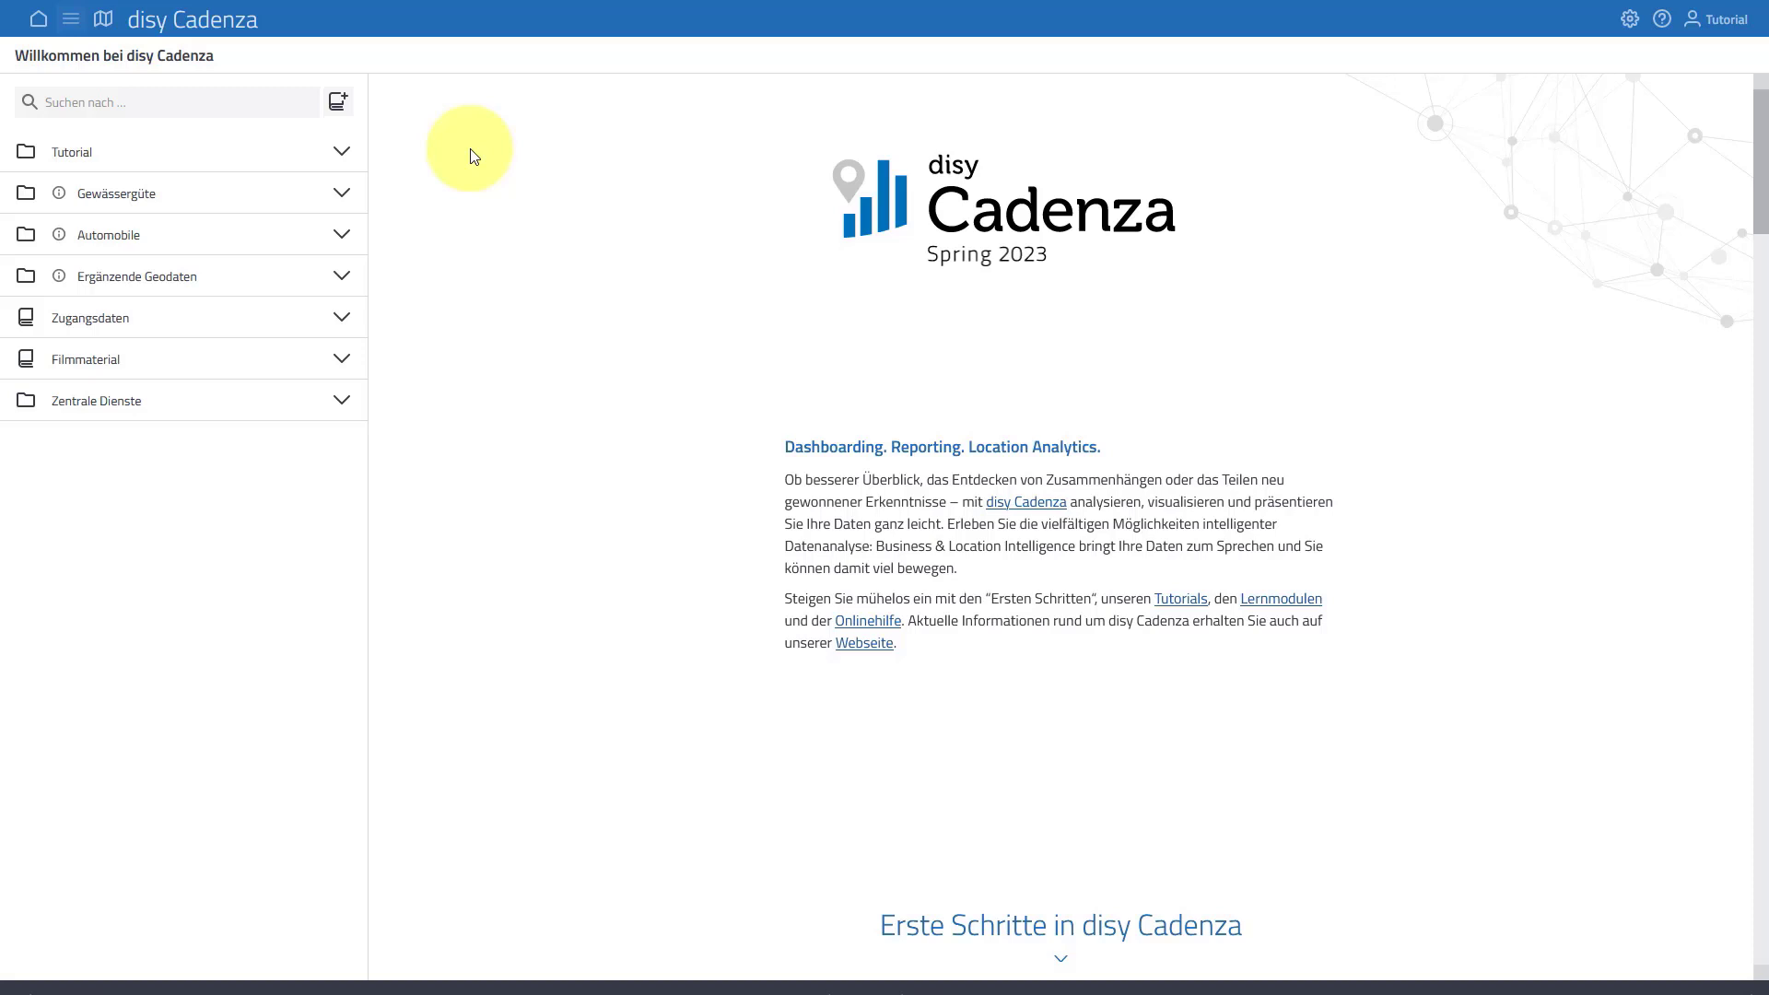
Create a new workbook and start importing new data from the file Personaldaten.xlsx.
{"action": "left_click", "coordinate": [339, 109]}
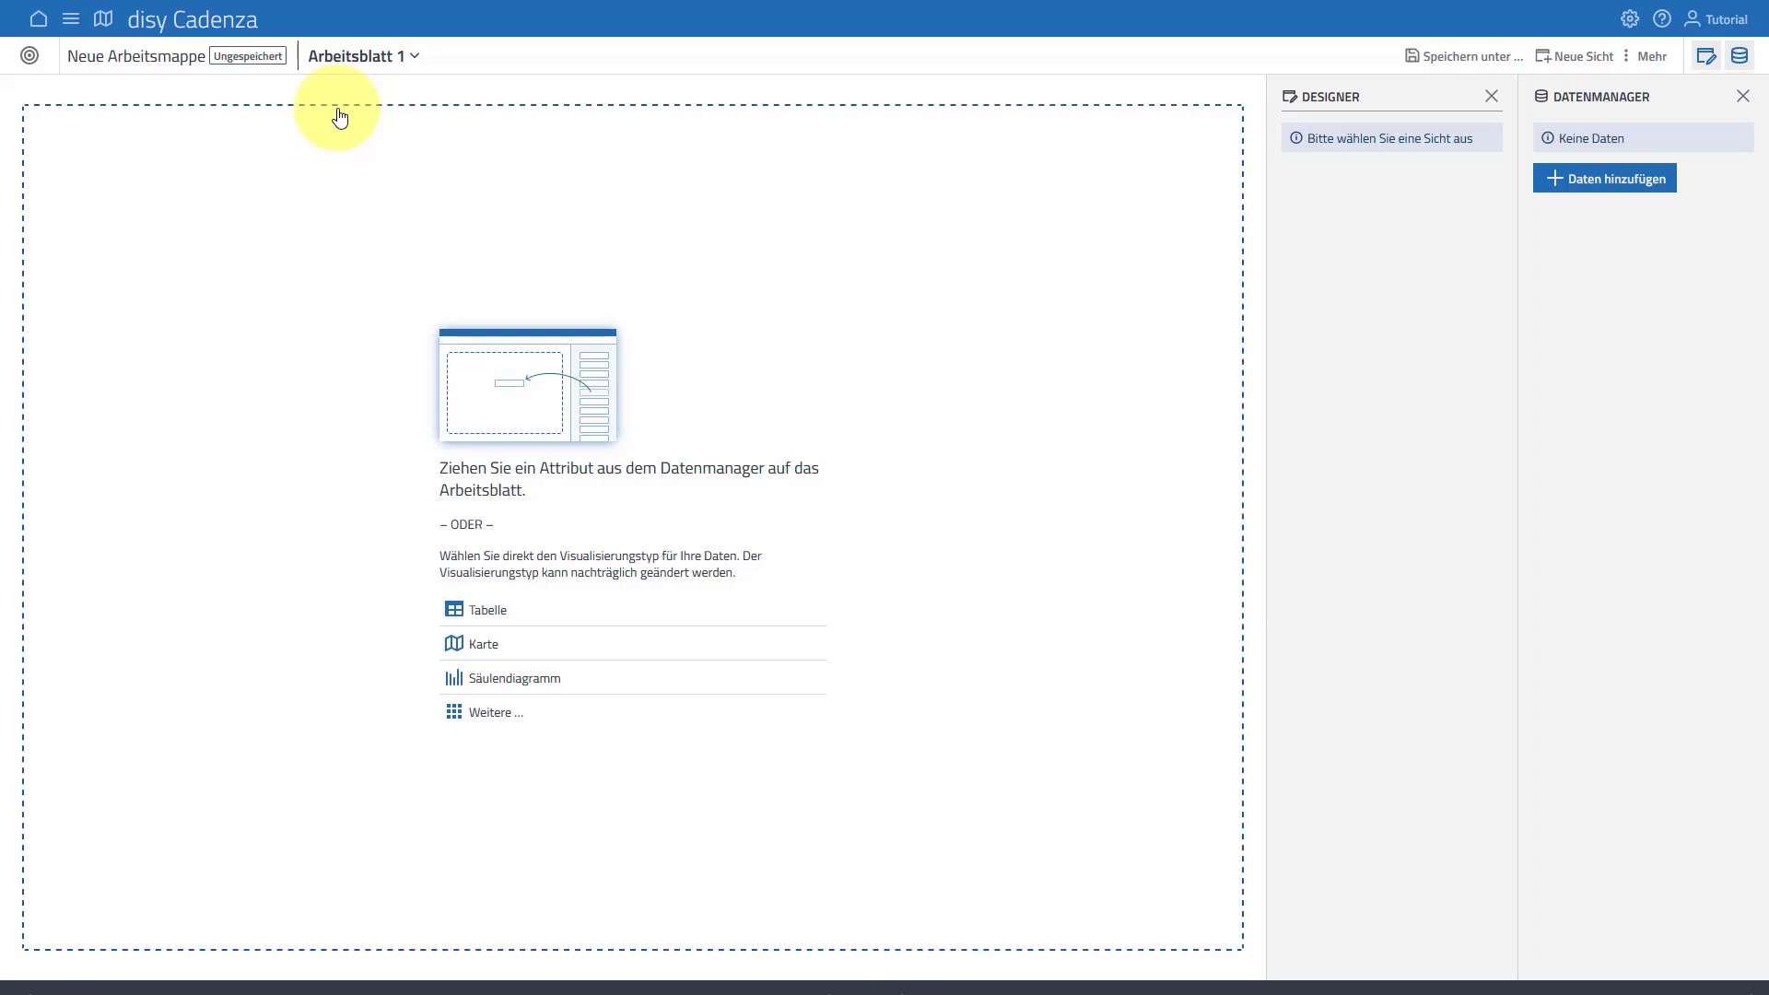
{"action": "left_click", "coordinate": [1597, 187]}
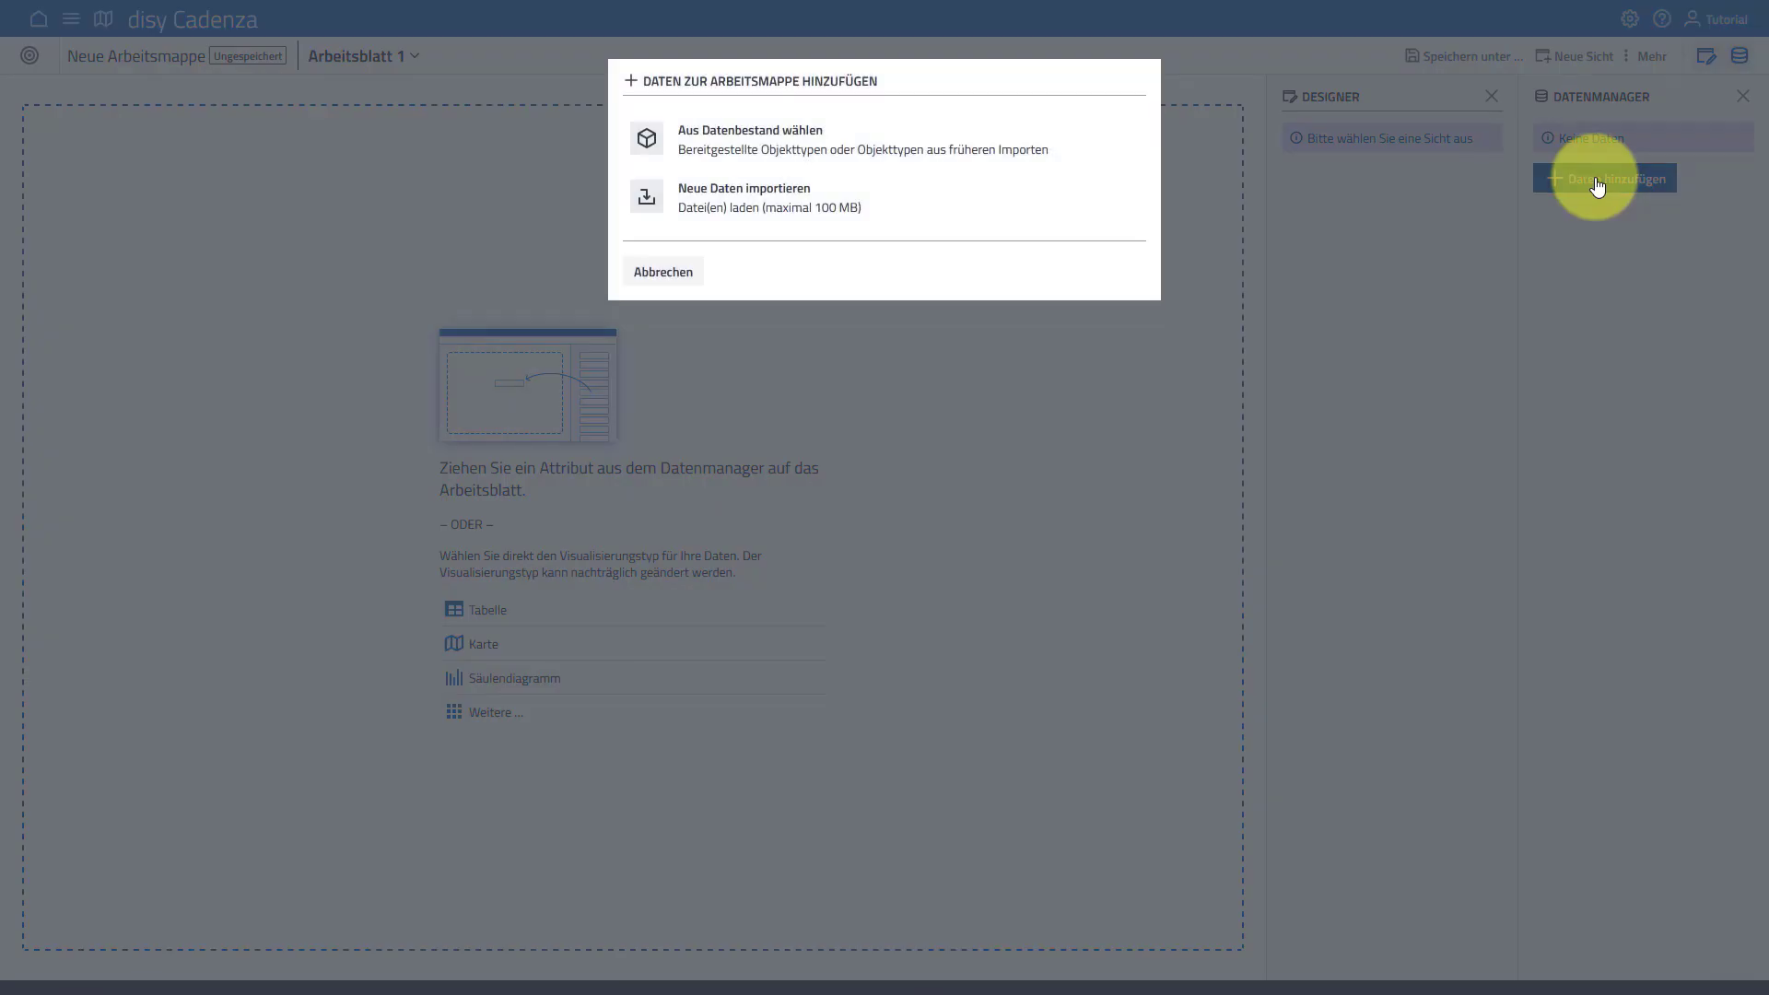
{"action": "left_click", "coordinate": [943, 213]}
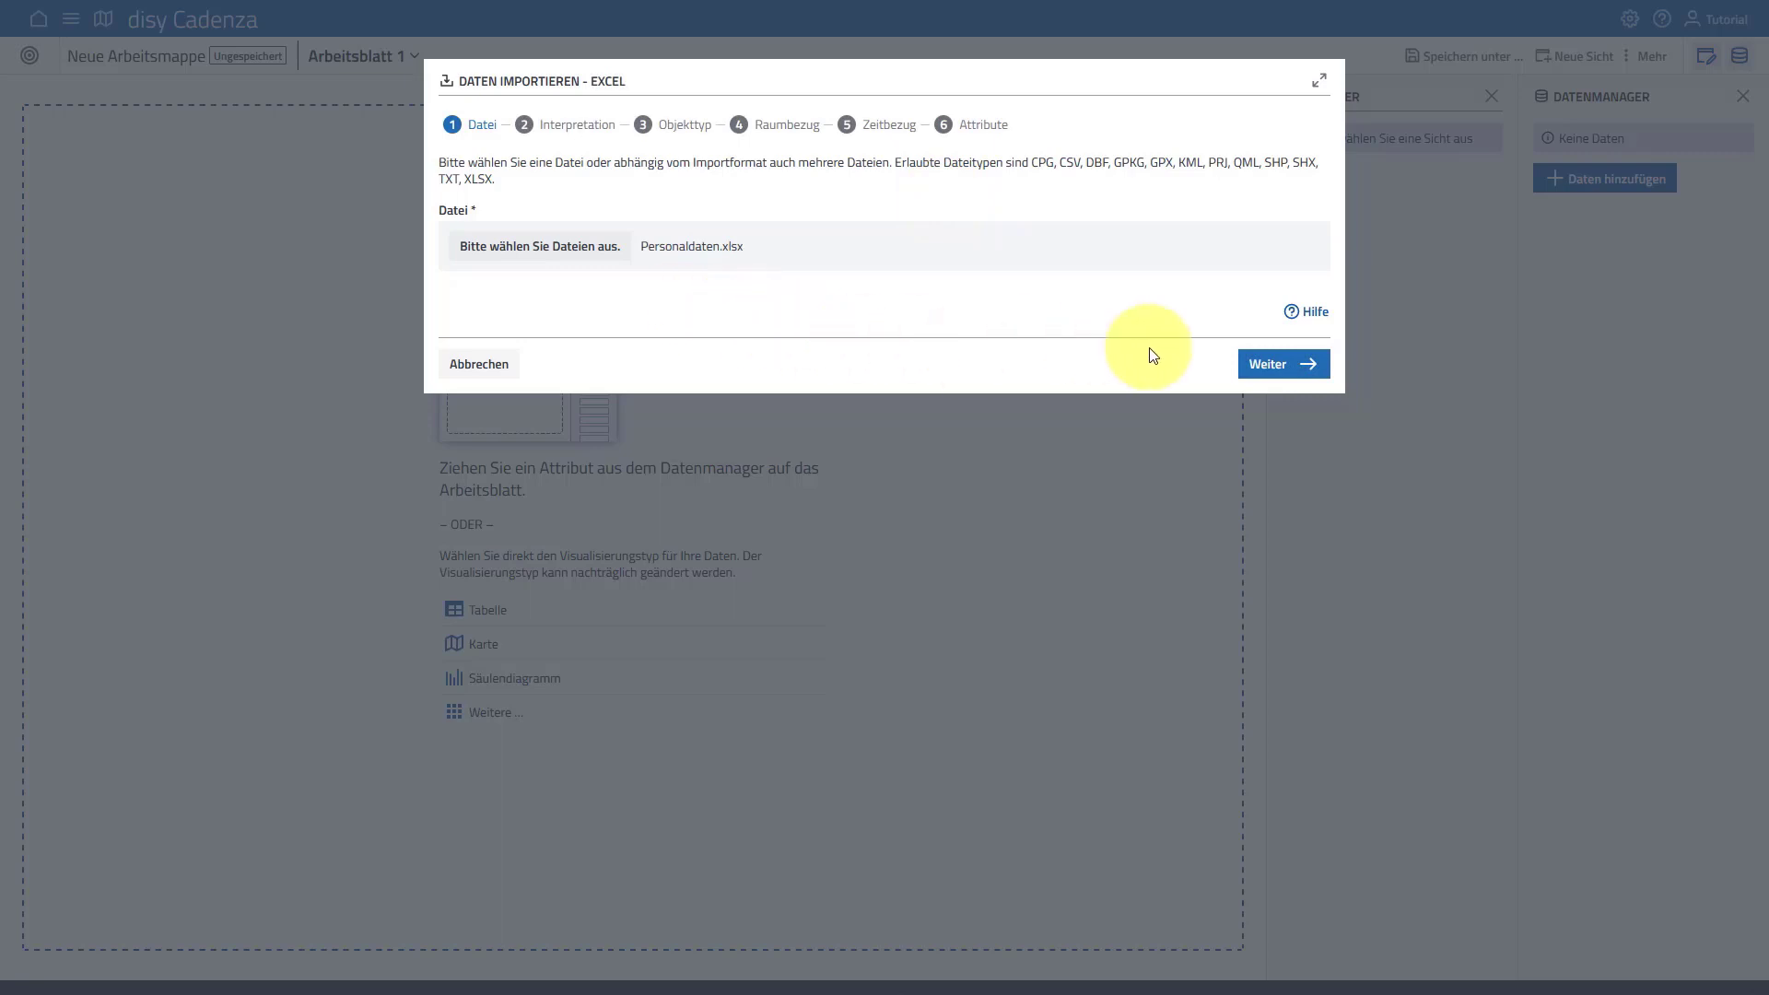
{"action": "left_click", "coordinate": [1276, 366]}
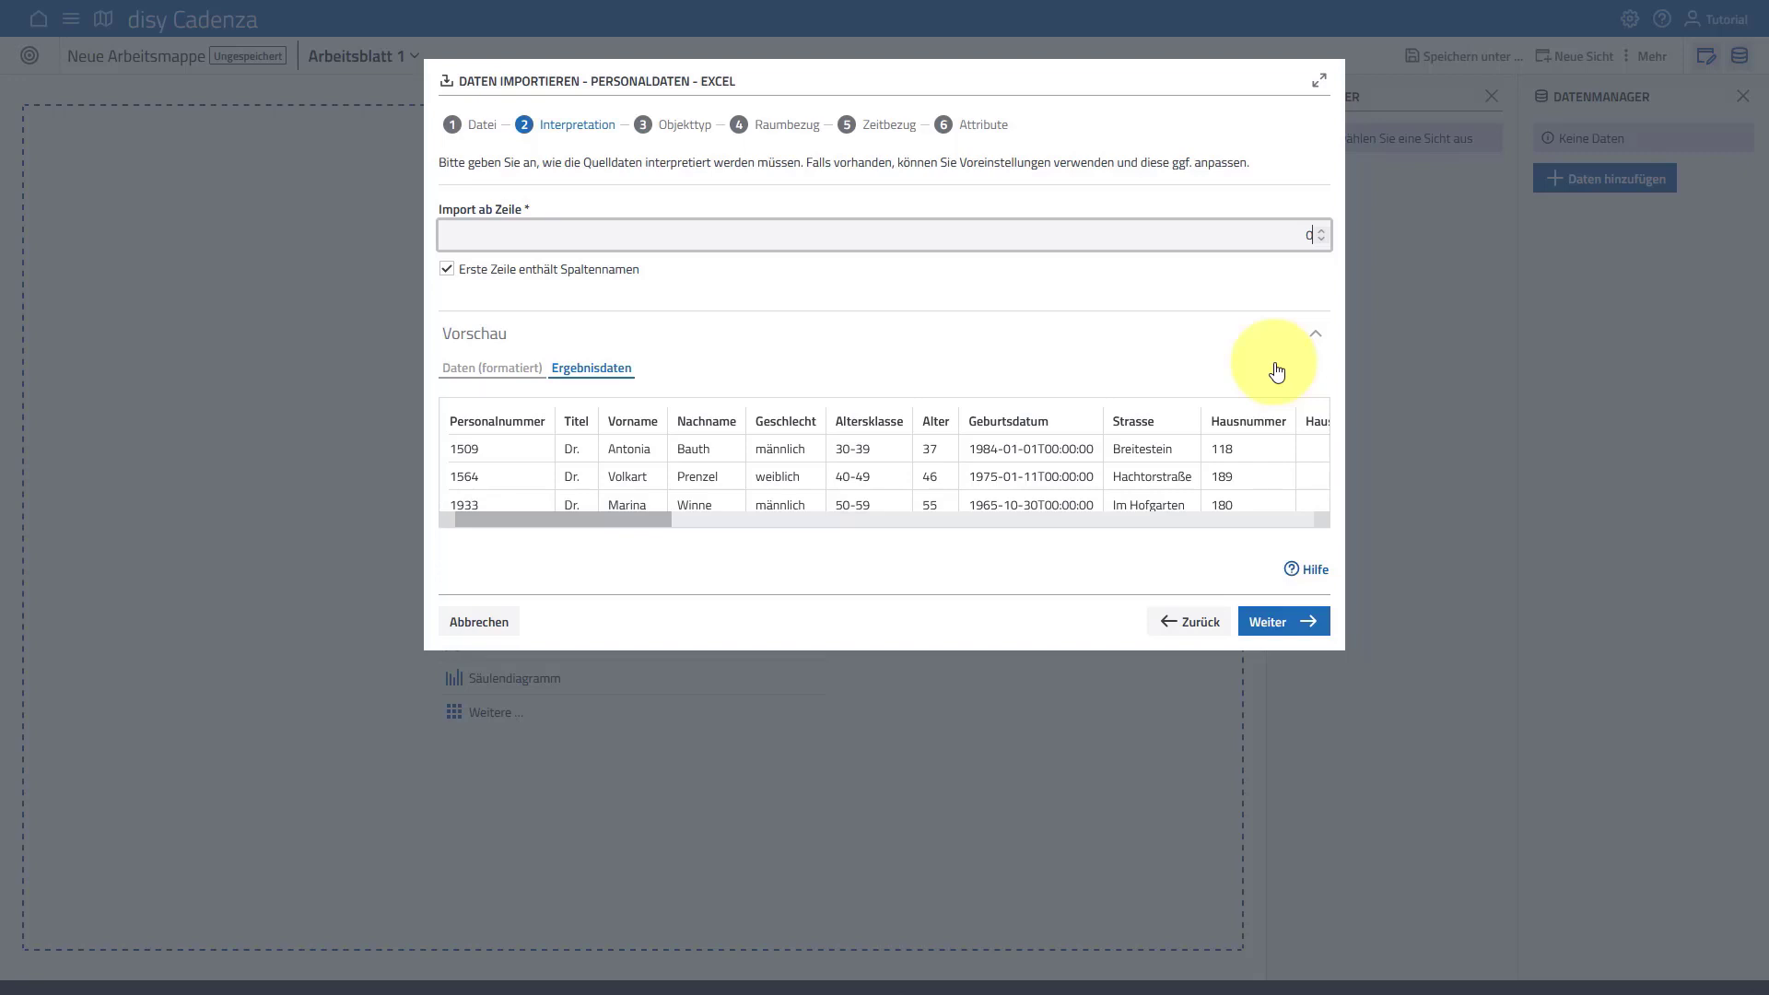
Accept the import defaults: first row as column names, new object type Personaldaten, Kein Raumbezug and Kein Zeitbezug.
{"action": "left_click", "coordinate": [1270, 623]}
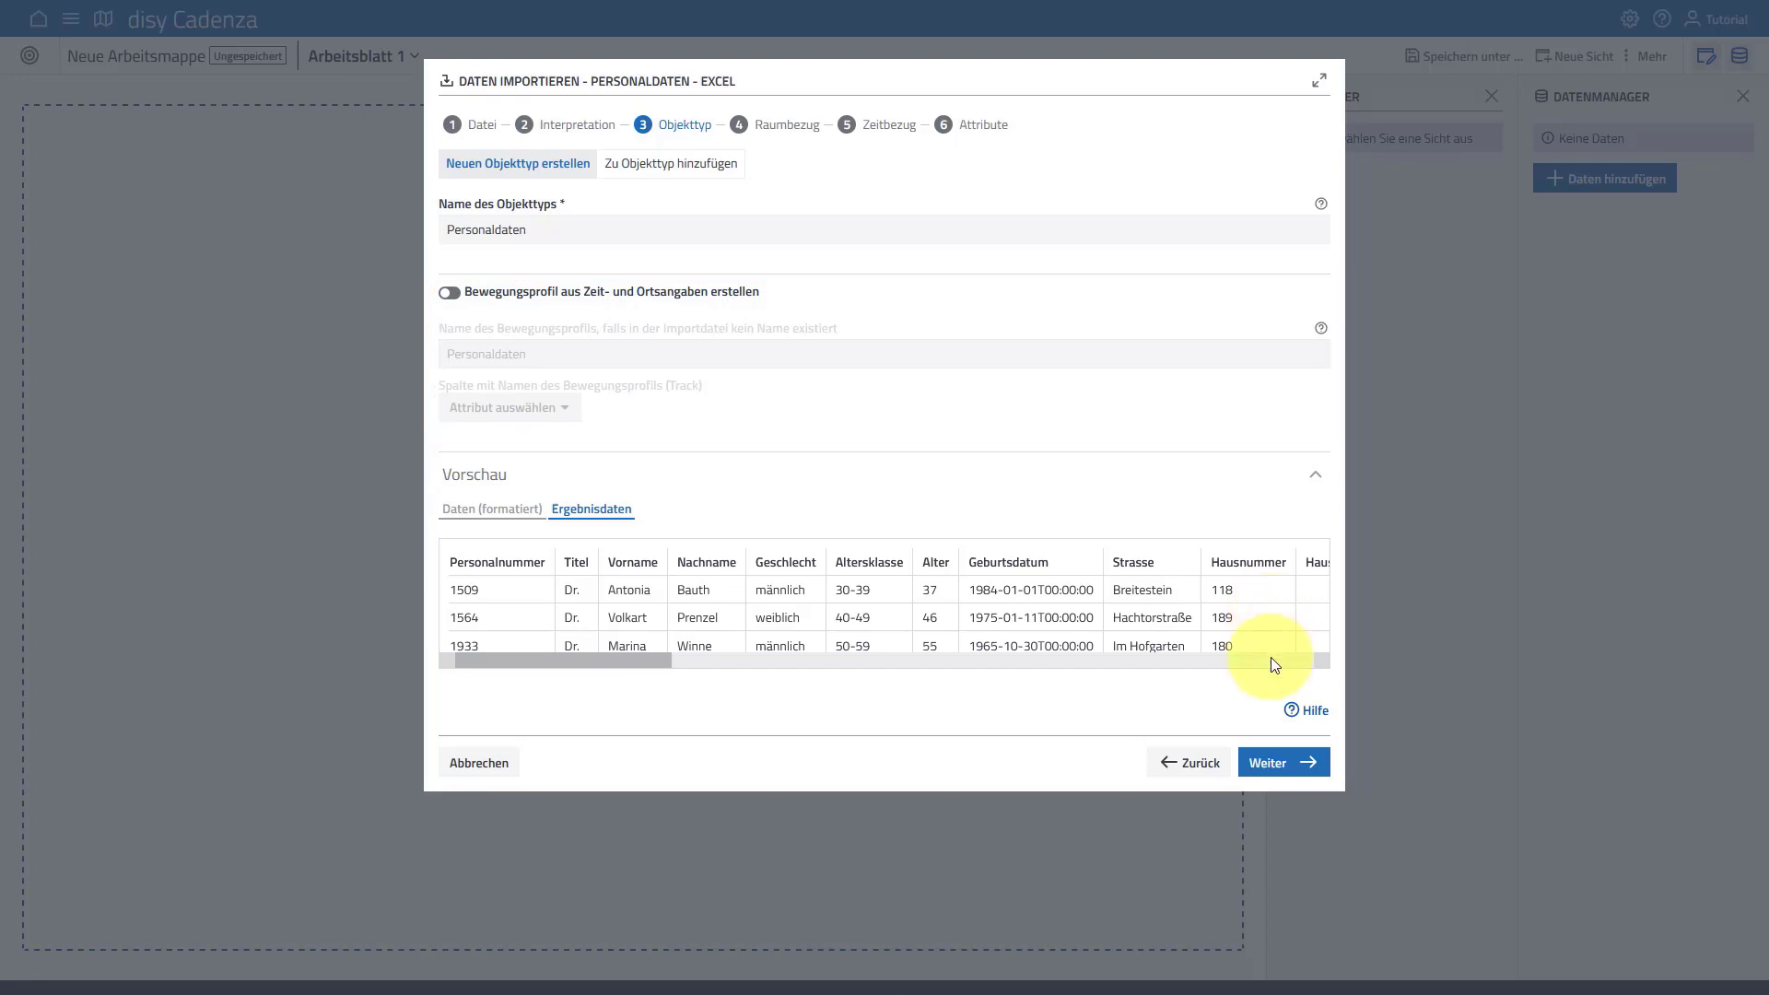
{"action": "left_click", "coordinate": [1273, 768]}
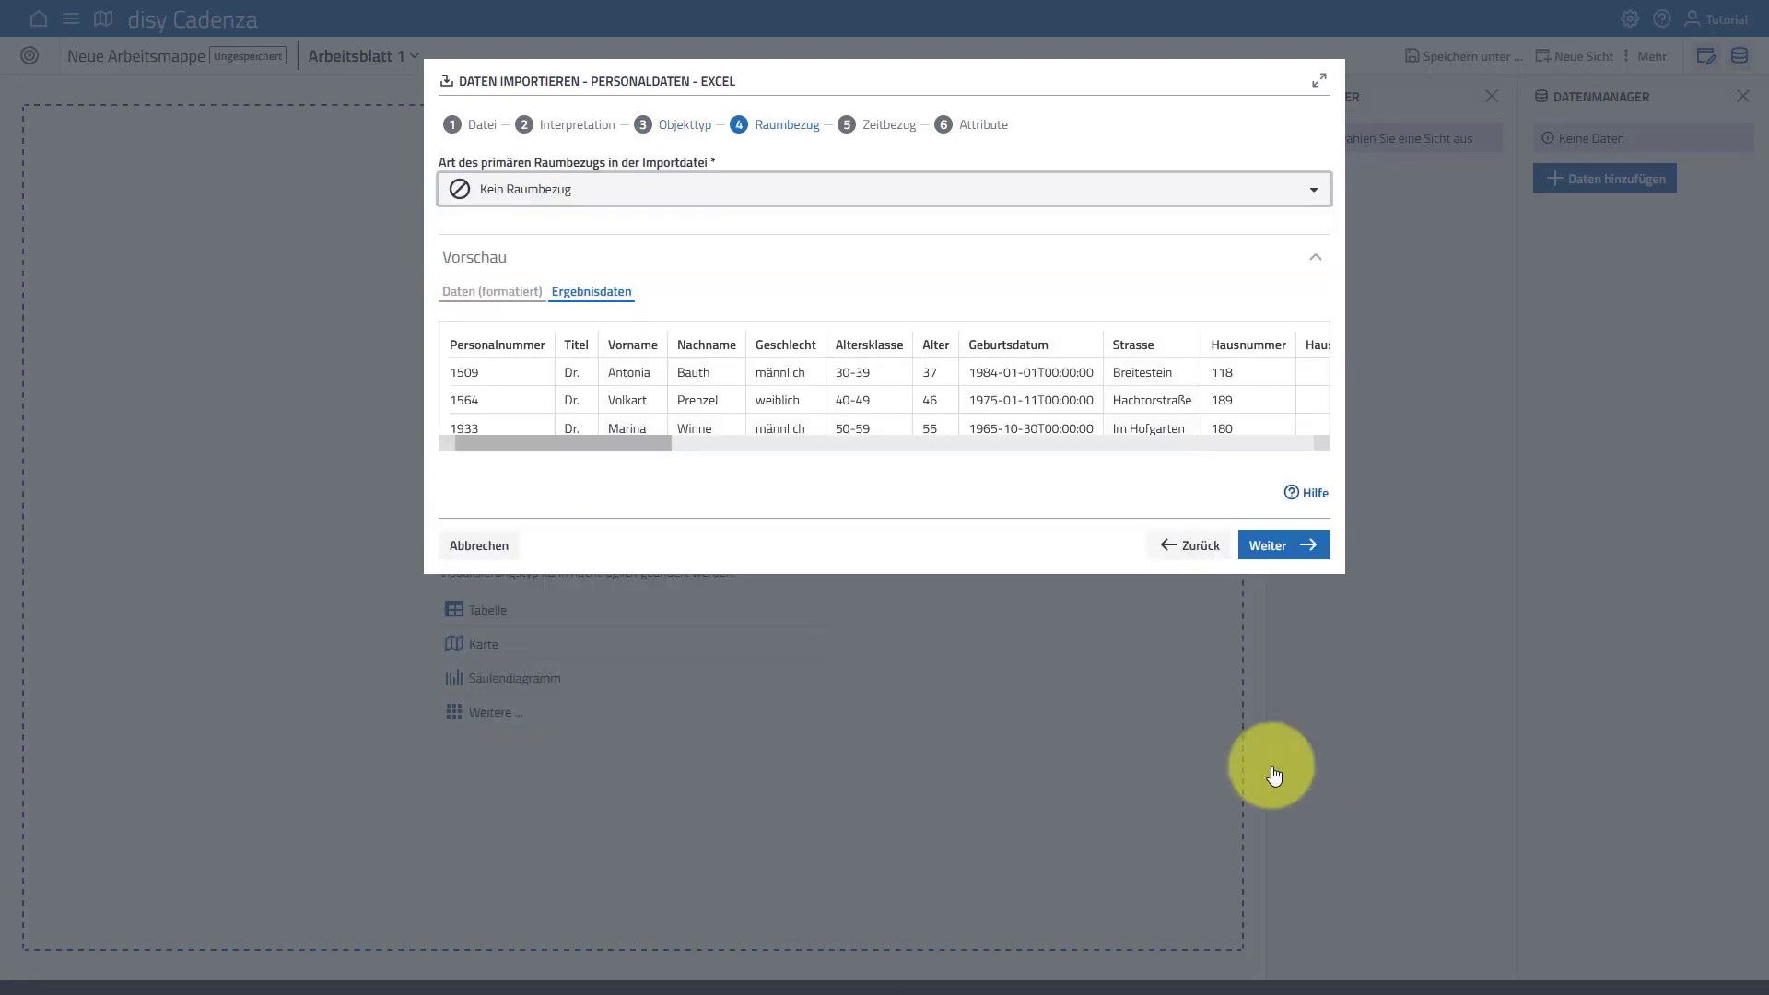
{"action": "left_click", "coordinate": [1206, 199]}
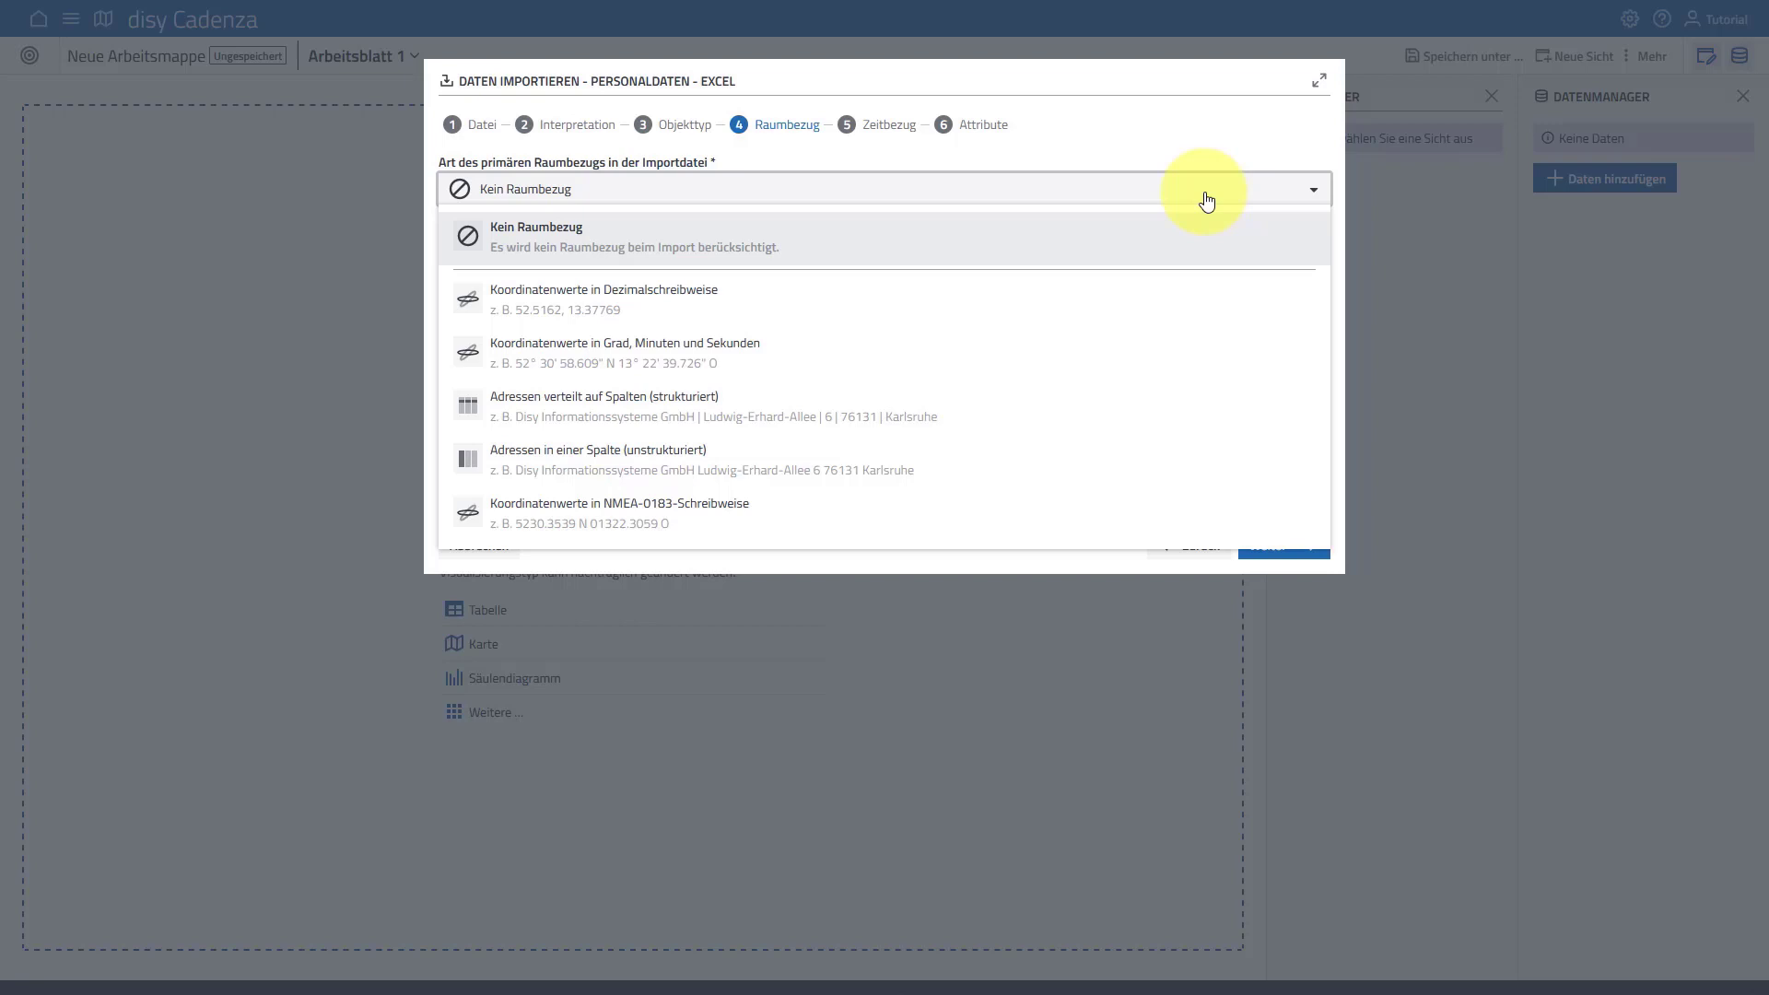
{"action": "left_click", "coordinate": [1206, 200]}
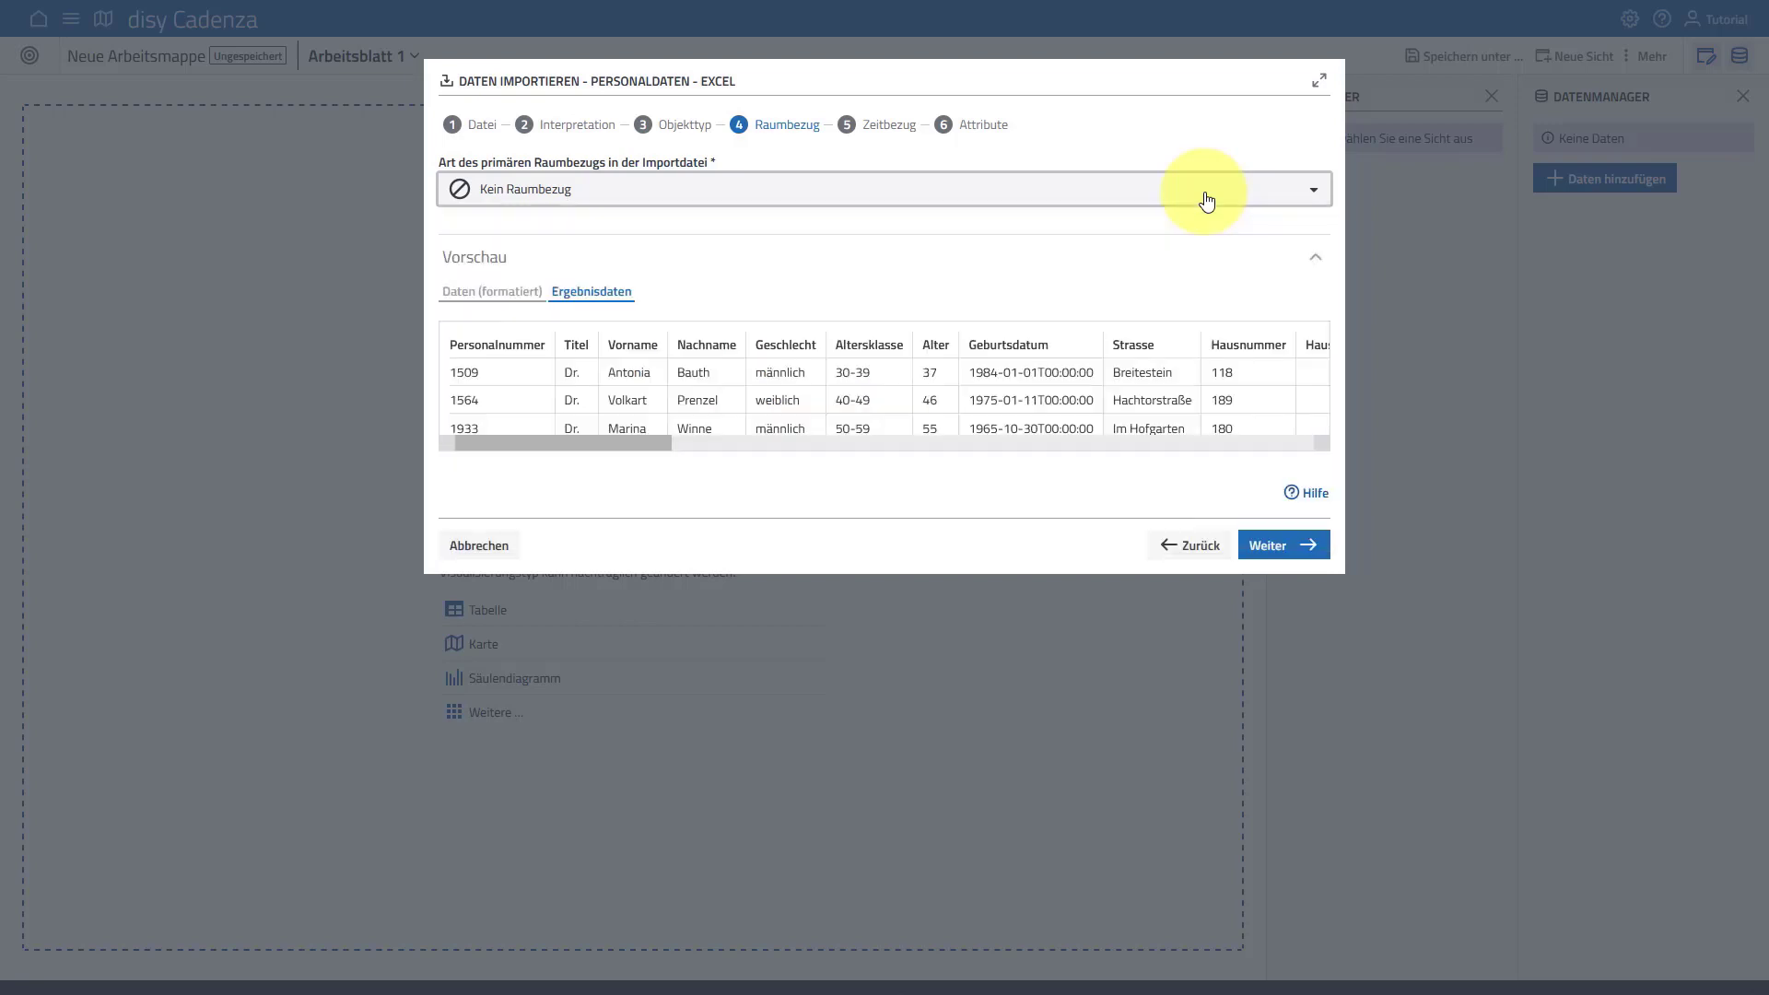
{"action": "left_click", "coordinate": [1265, 546]}
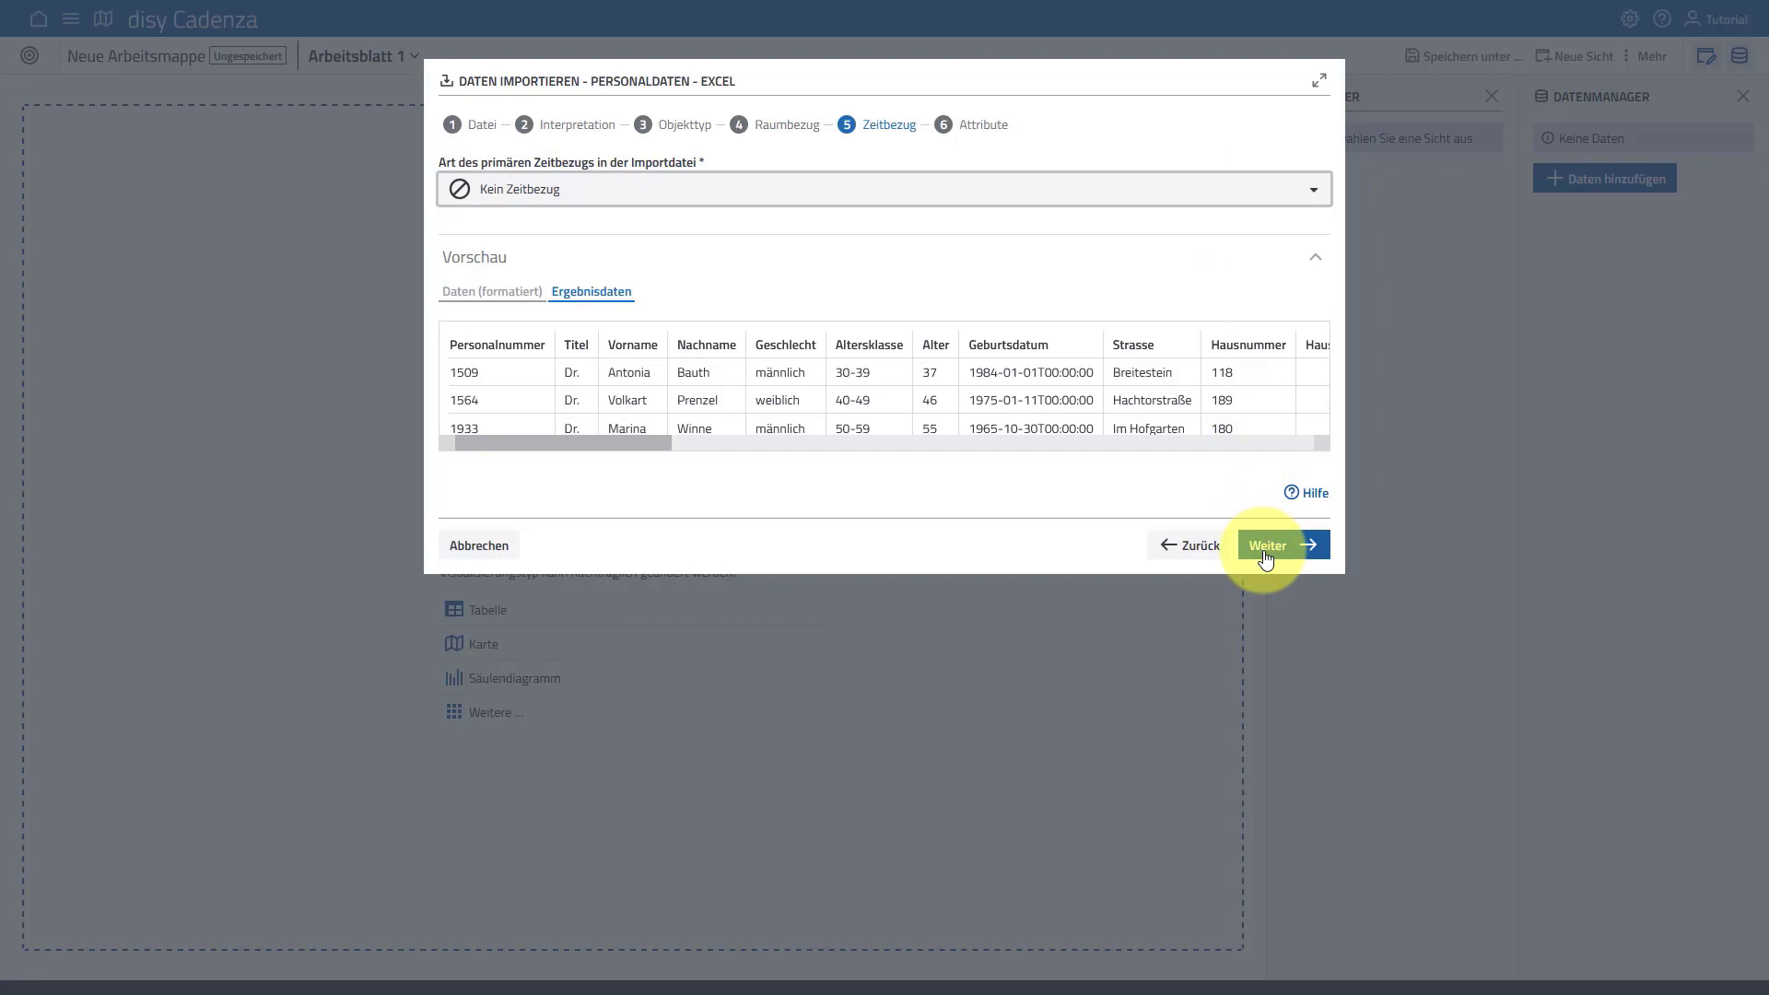
{"action": "left_click", "coordinate": [1266, 553]}
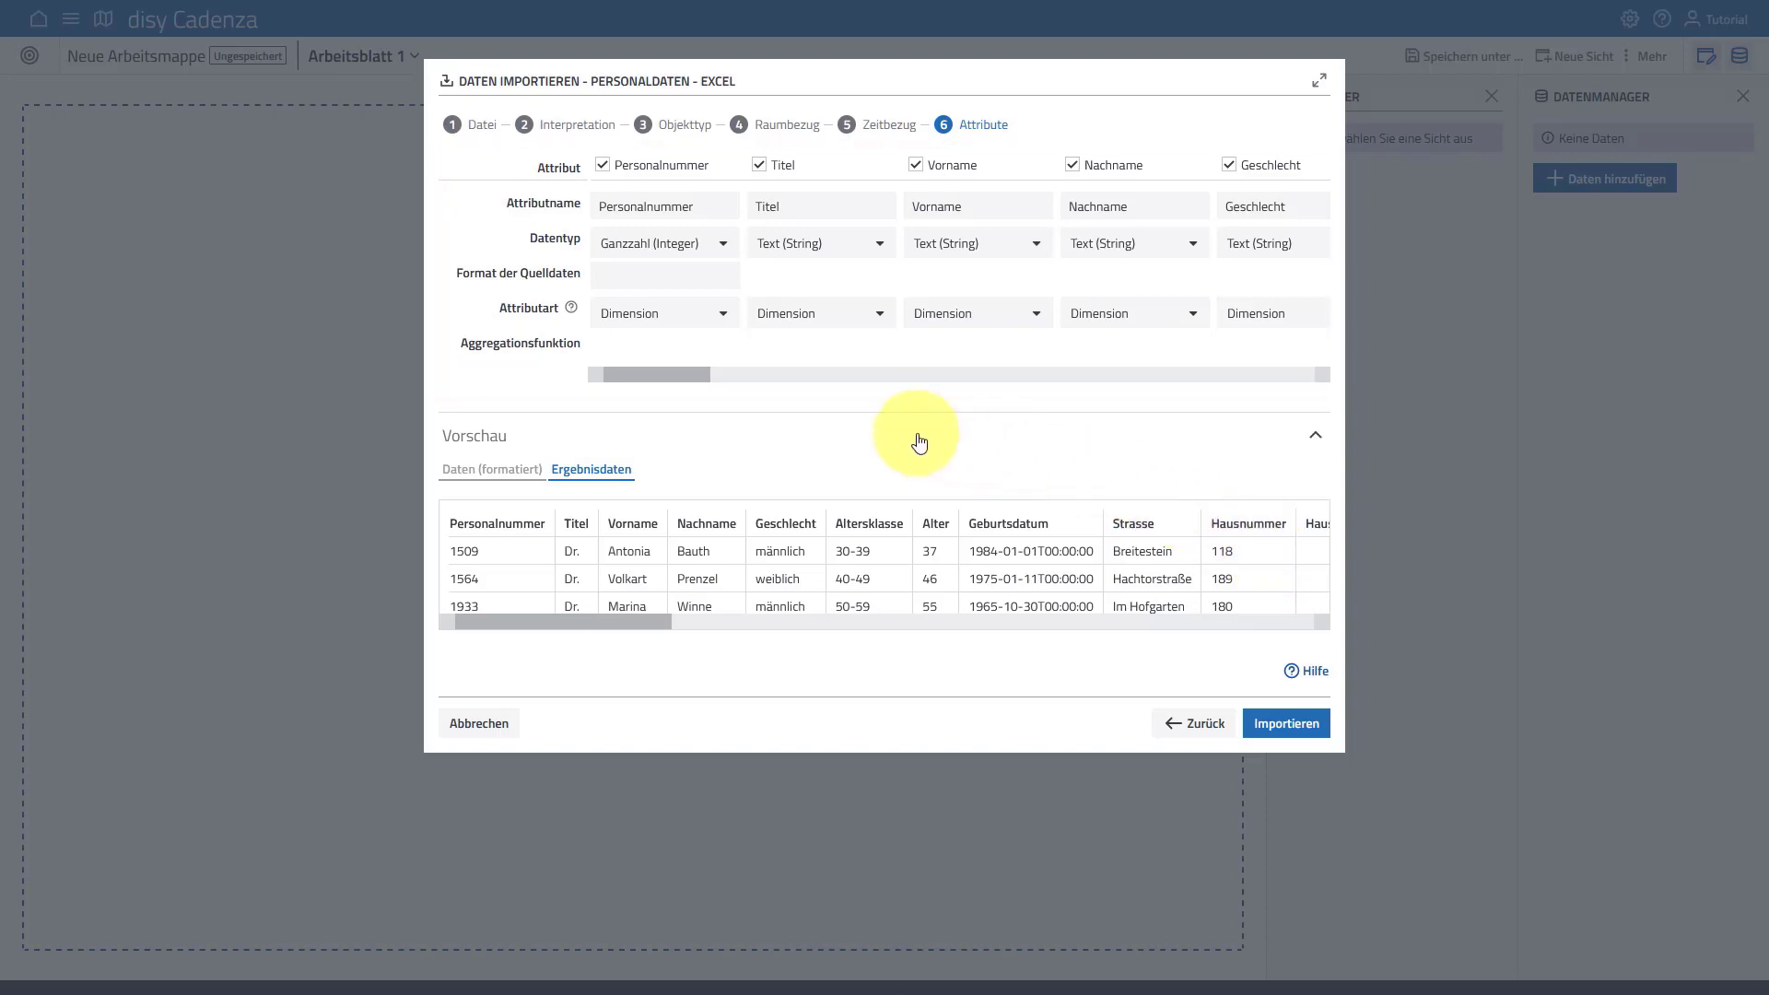
Set the aggregation function of the Alter attribute to Mittelwert and complete the data import.
{"action": "left_click_drag", "start_coordinate": [633, 376], "coordinate": [744, 379]}
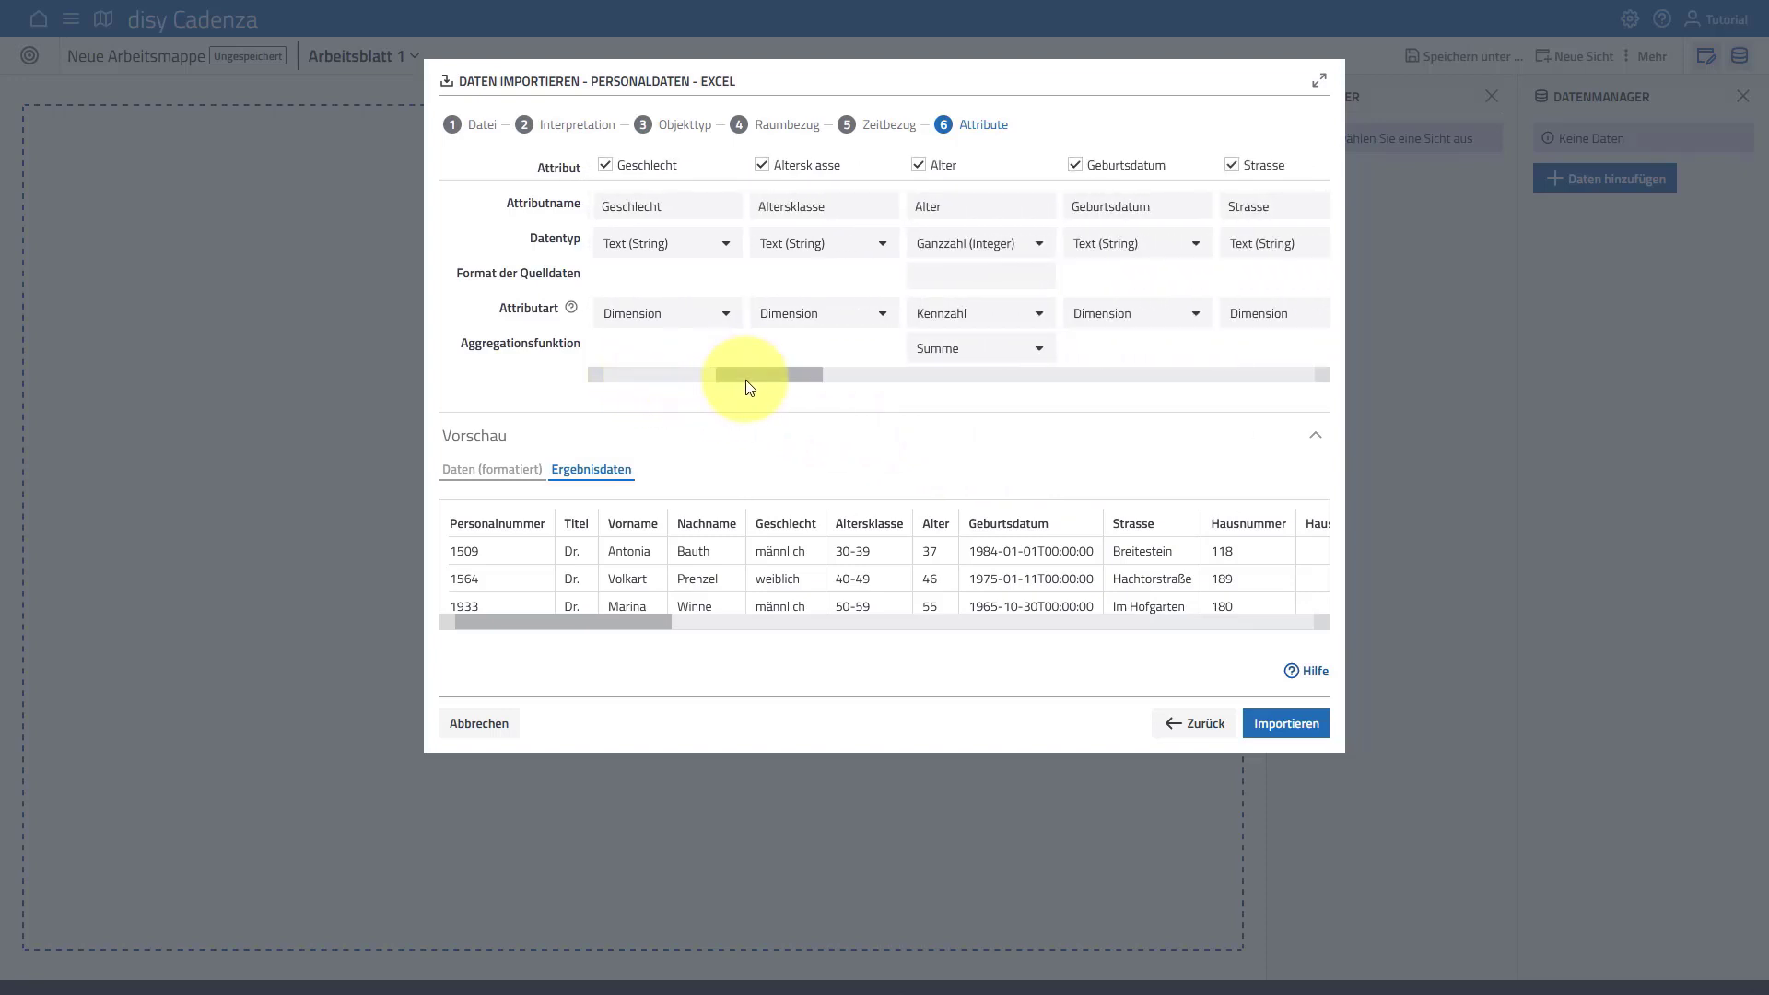
{"action": "left_click", "coordinate": [998, 356]}
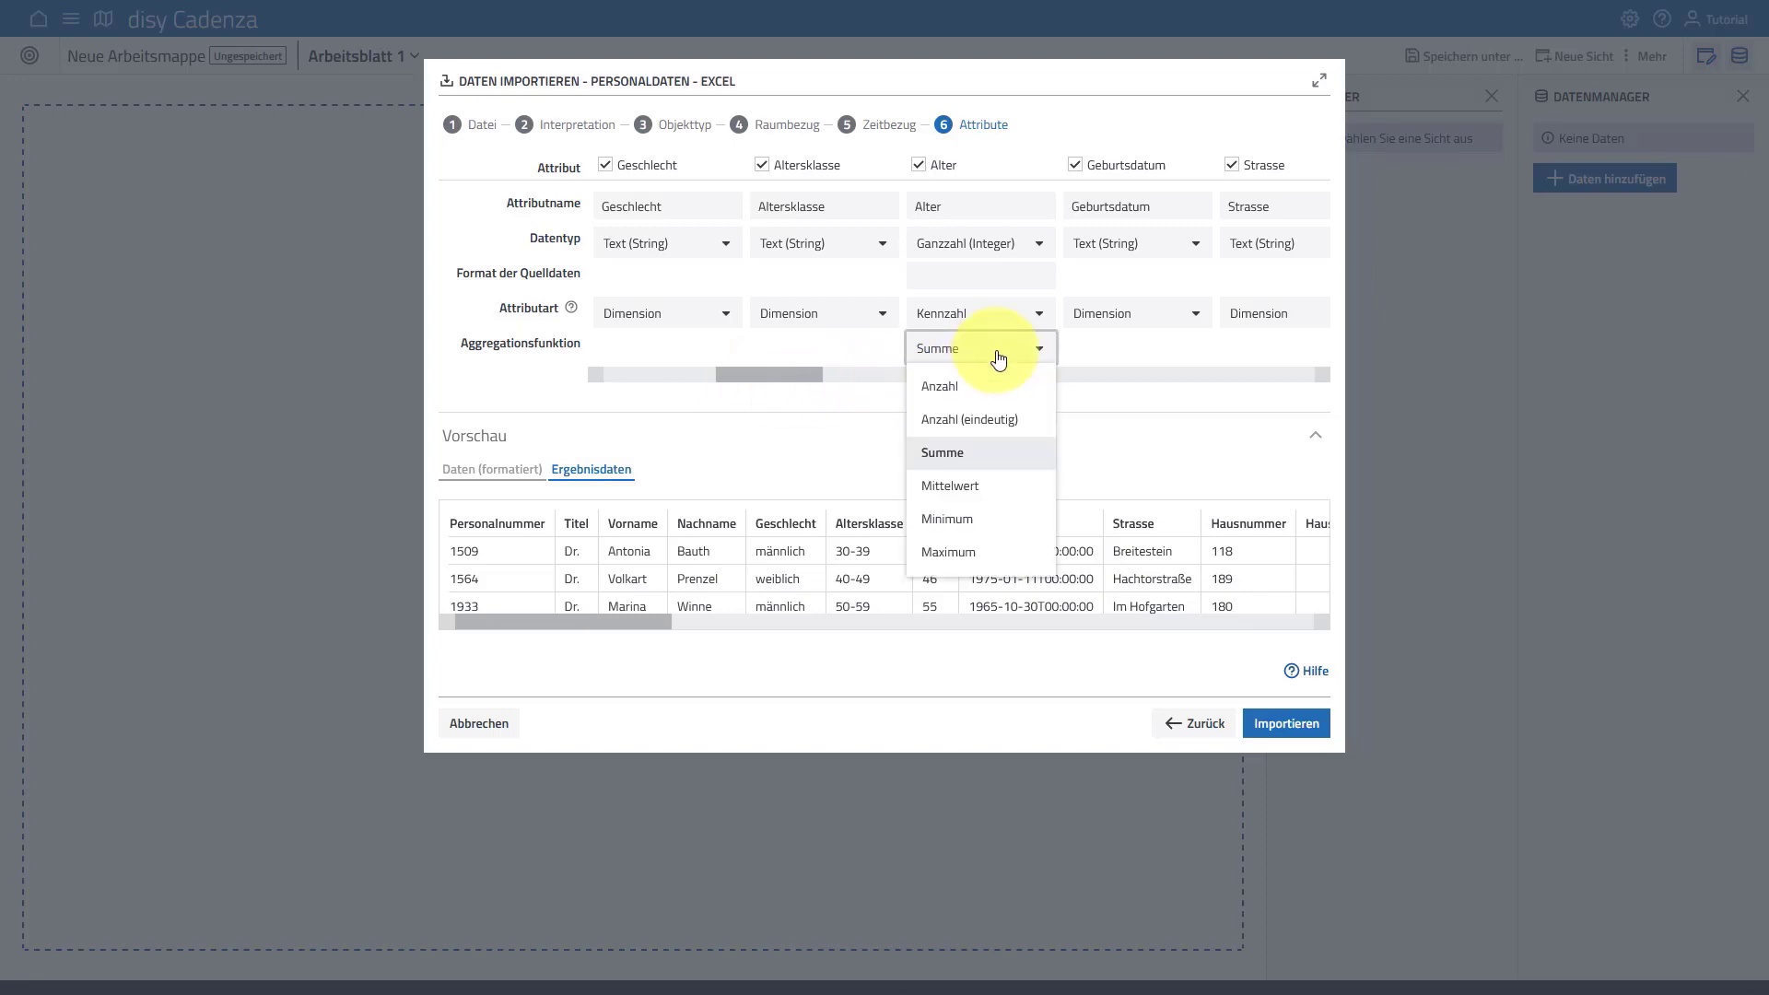
{"action": "left_click", "coordinate": [1003, 489]}
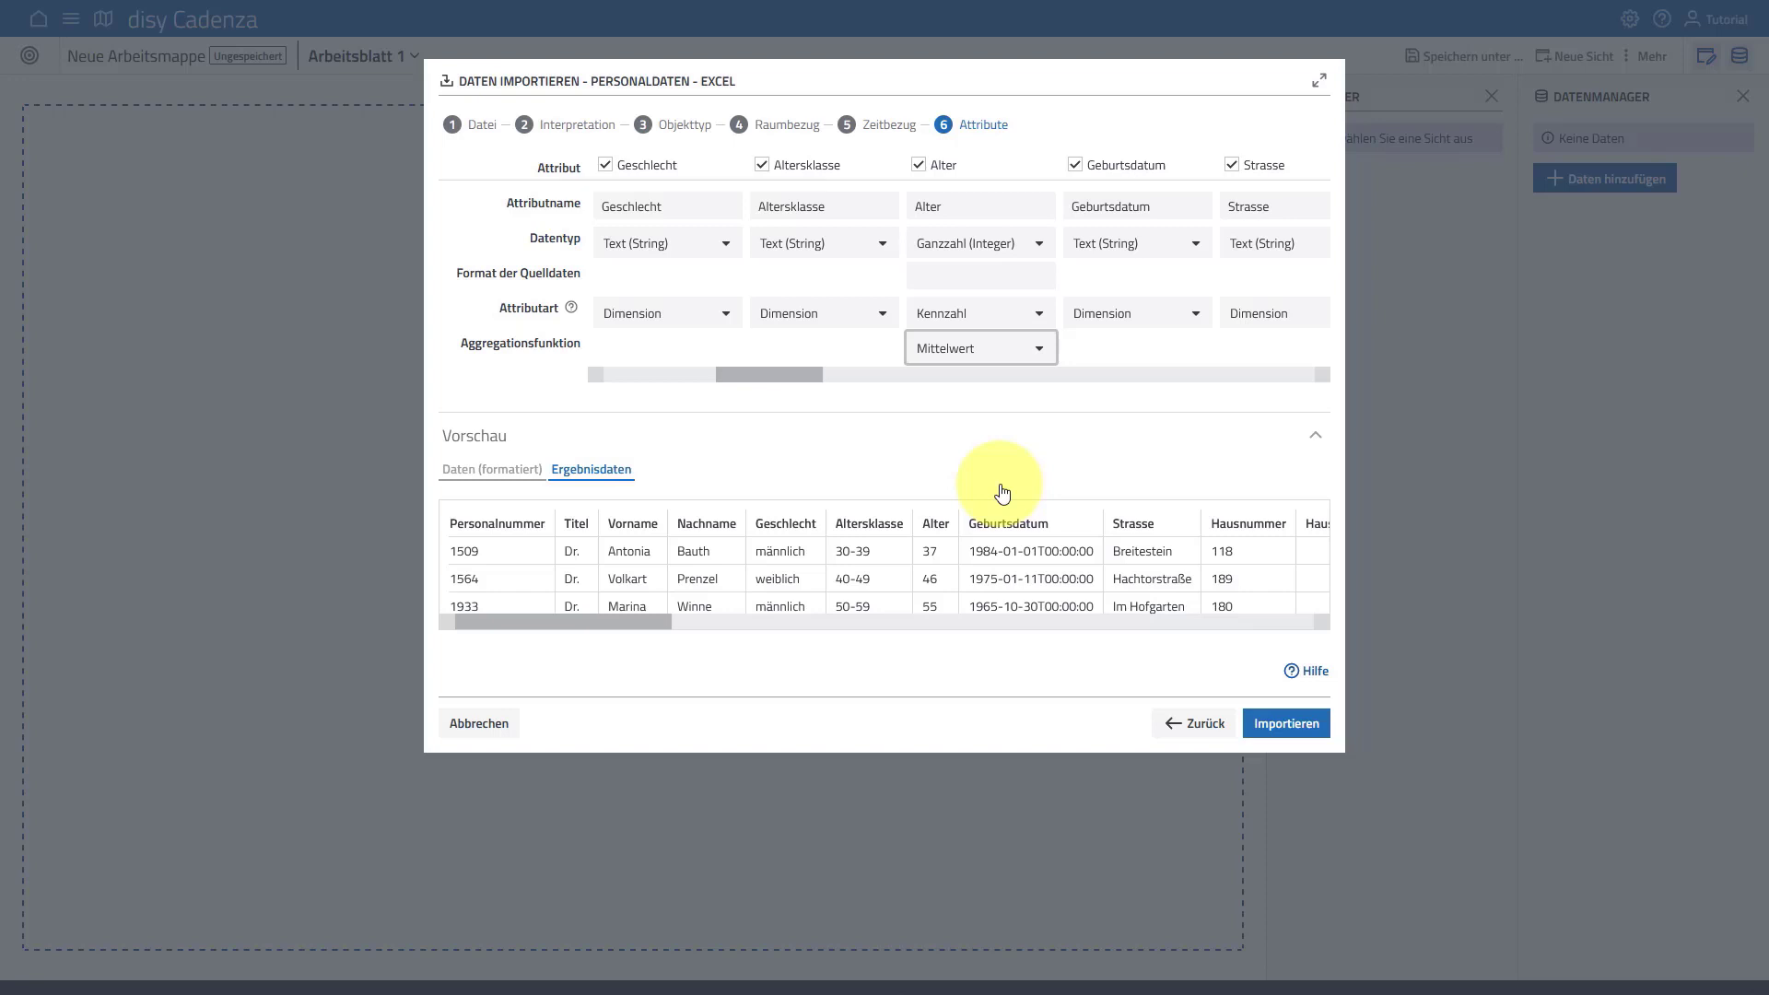
{"action": "left_click", "coordinate": [1278, 730]}
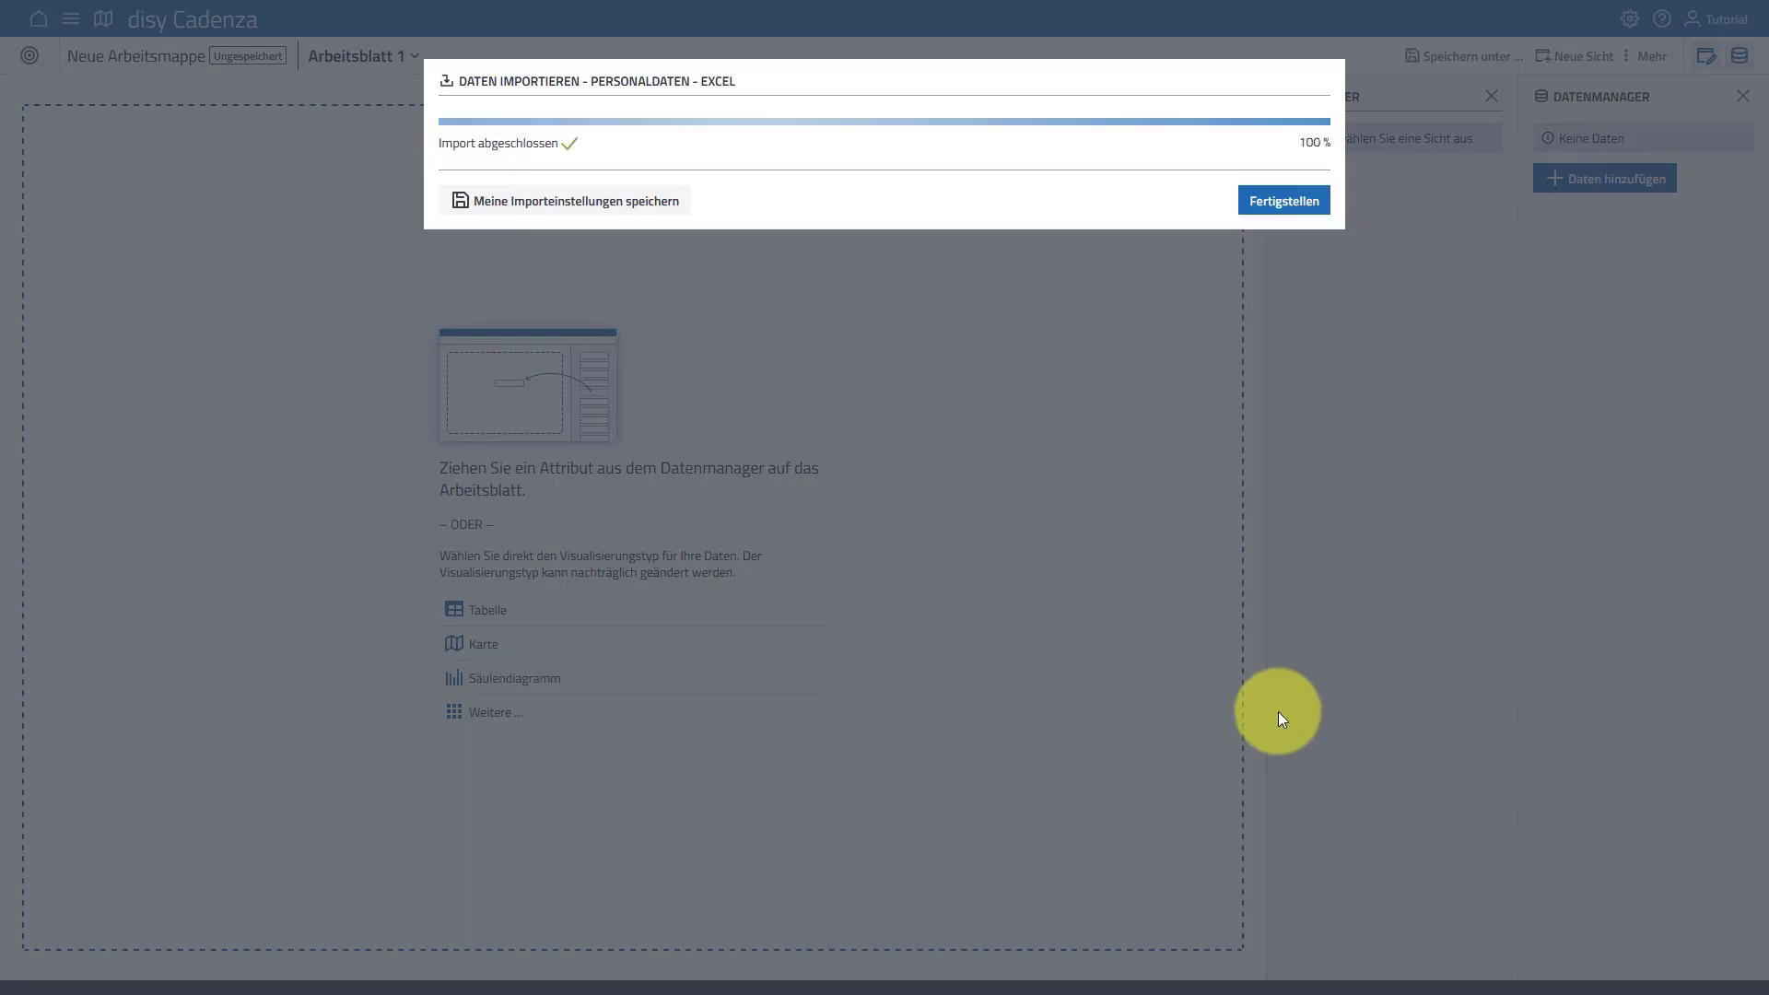
{"action": "left_click", "coordinate": [1264, 211]}
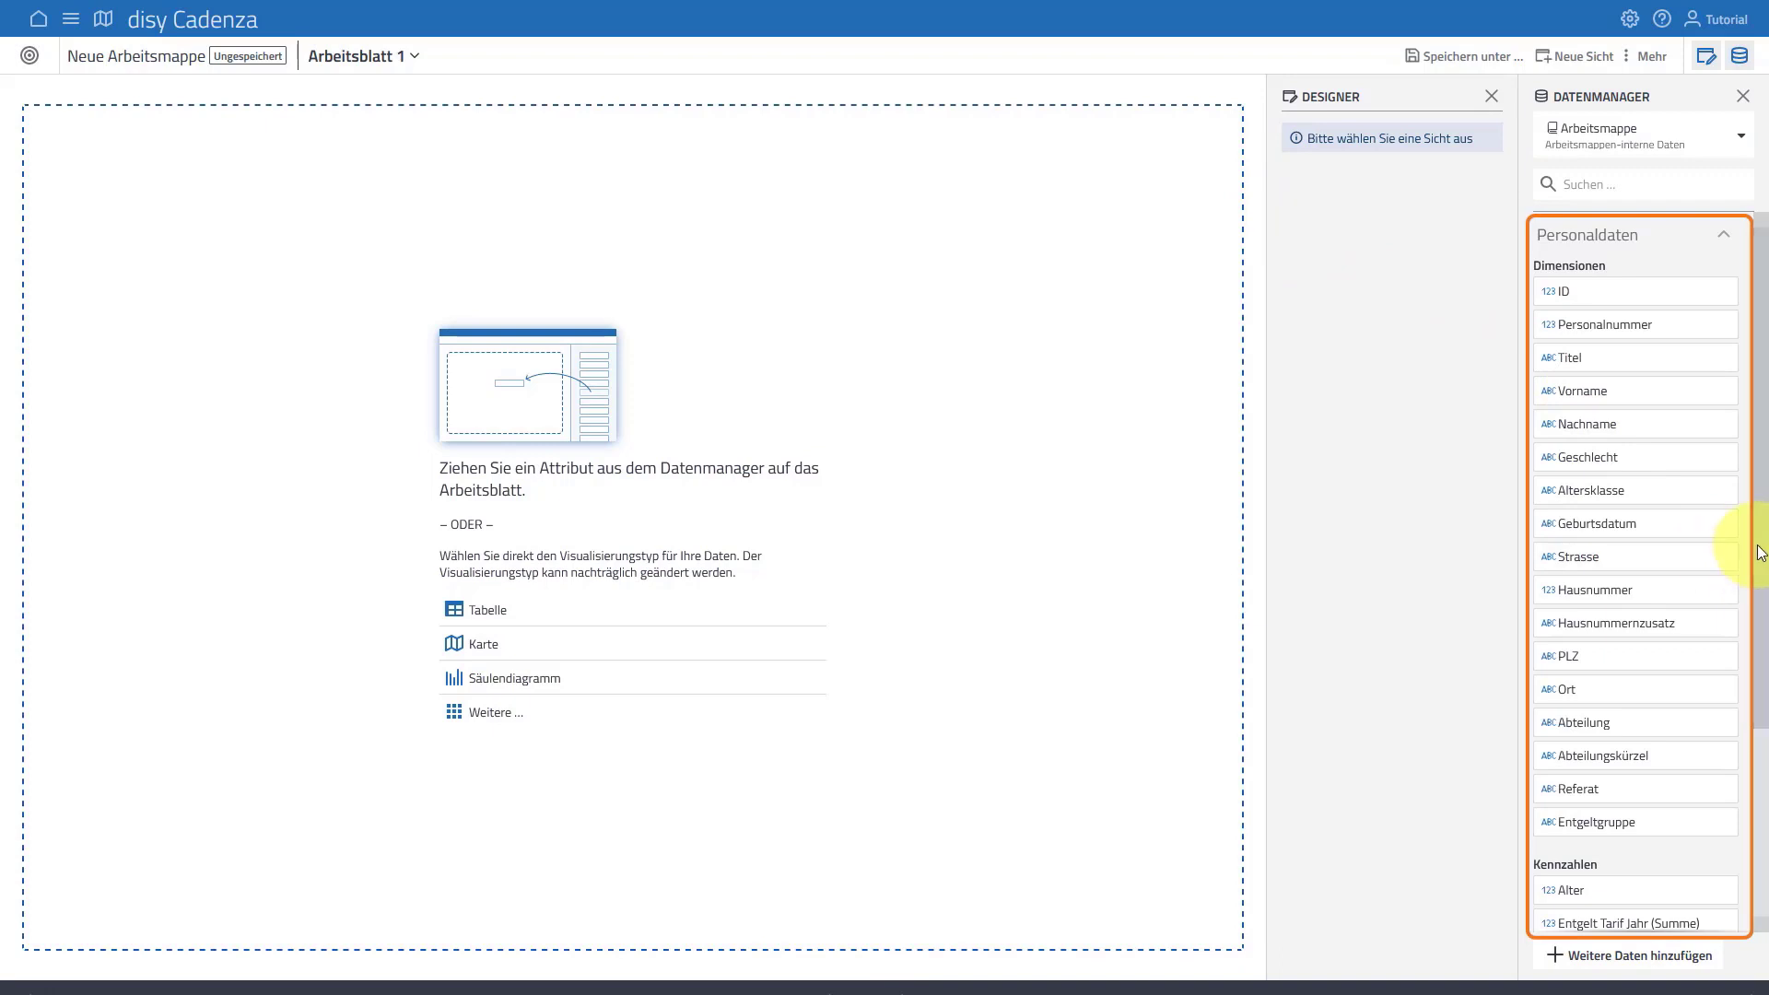
Duplicate the ID dimension as a Kennzahl named "Anzahl Mitarbeitende".
{"action": "mouse_move", "coordinate": [1760, 553]}
{"action": "left_mouse_down"}
{"action": "mouse_move", "coordinate": [1766, 722]}
{"action": "mouse_move", "coordinate": [1763, 536]}
{"action": "left_mouse_up"}
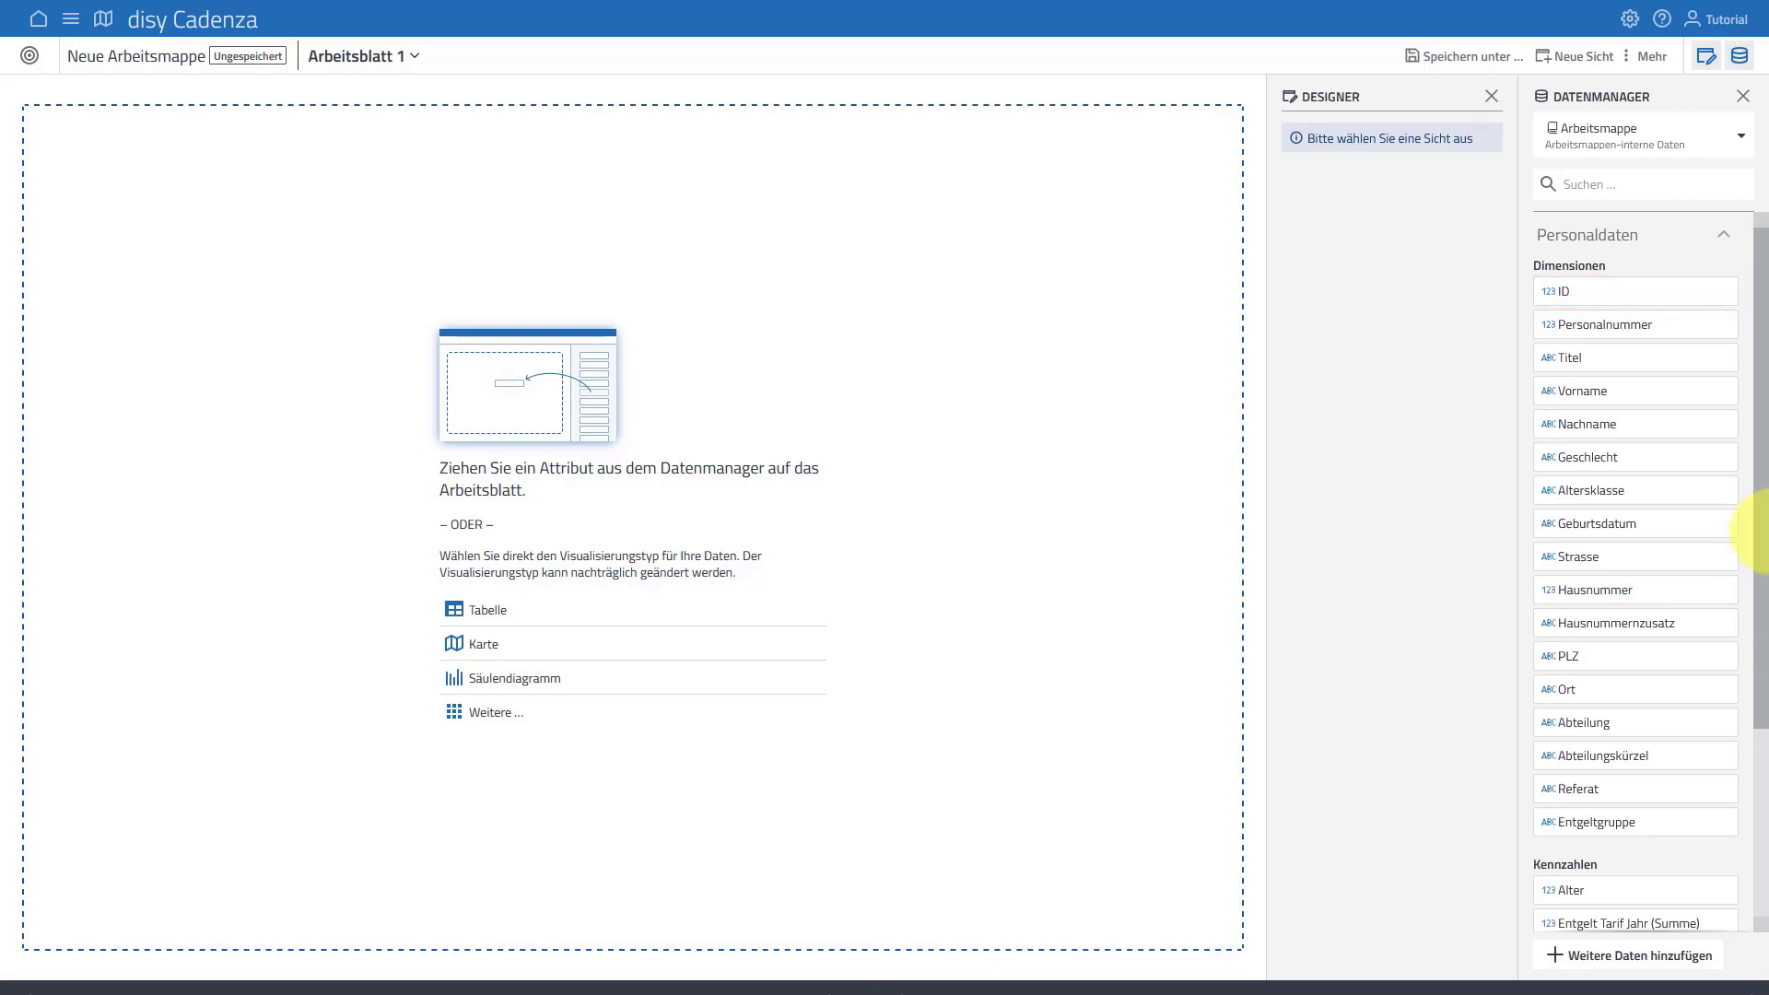
{"action": "left_click", "coordinate": [1722, 295]}
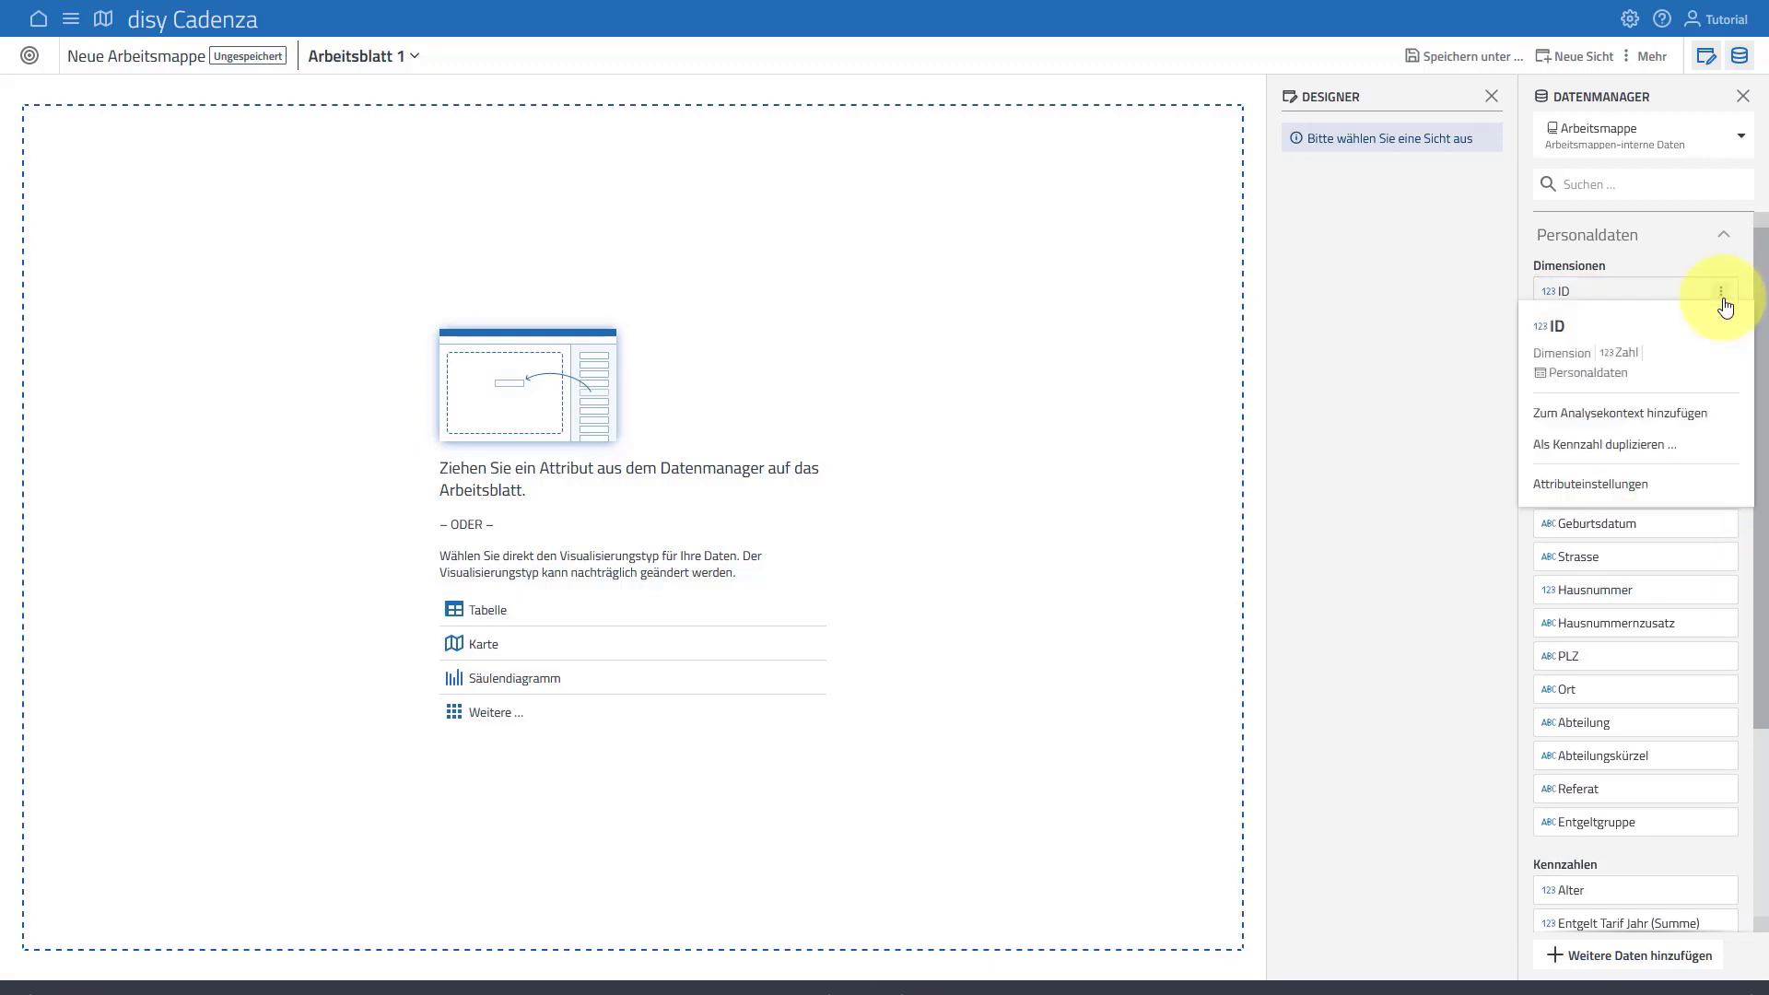
{"action": "left_click", "coordinate": [1702, 451]}
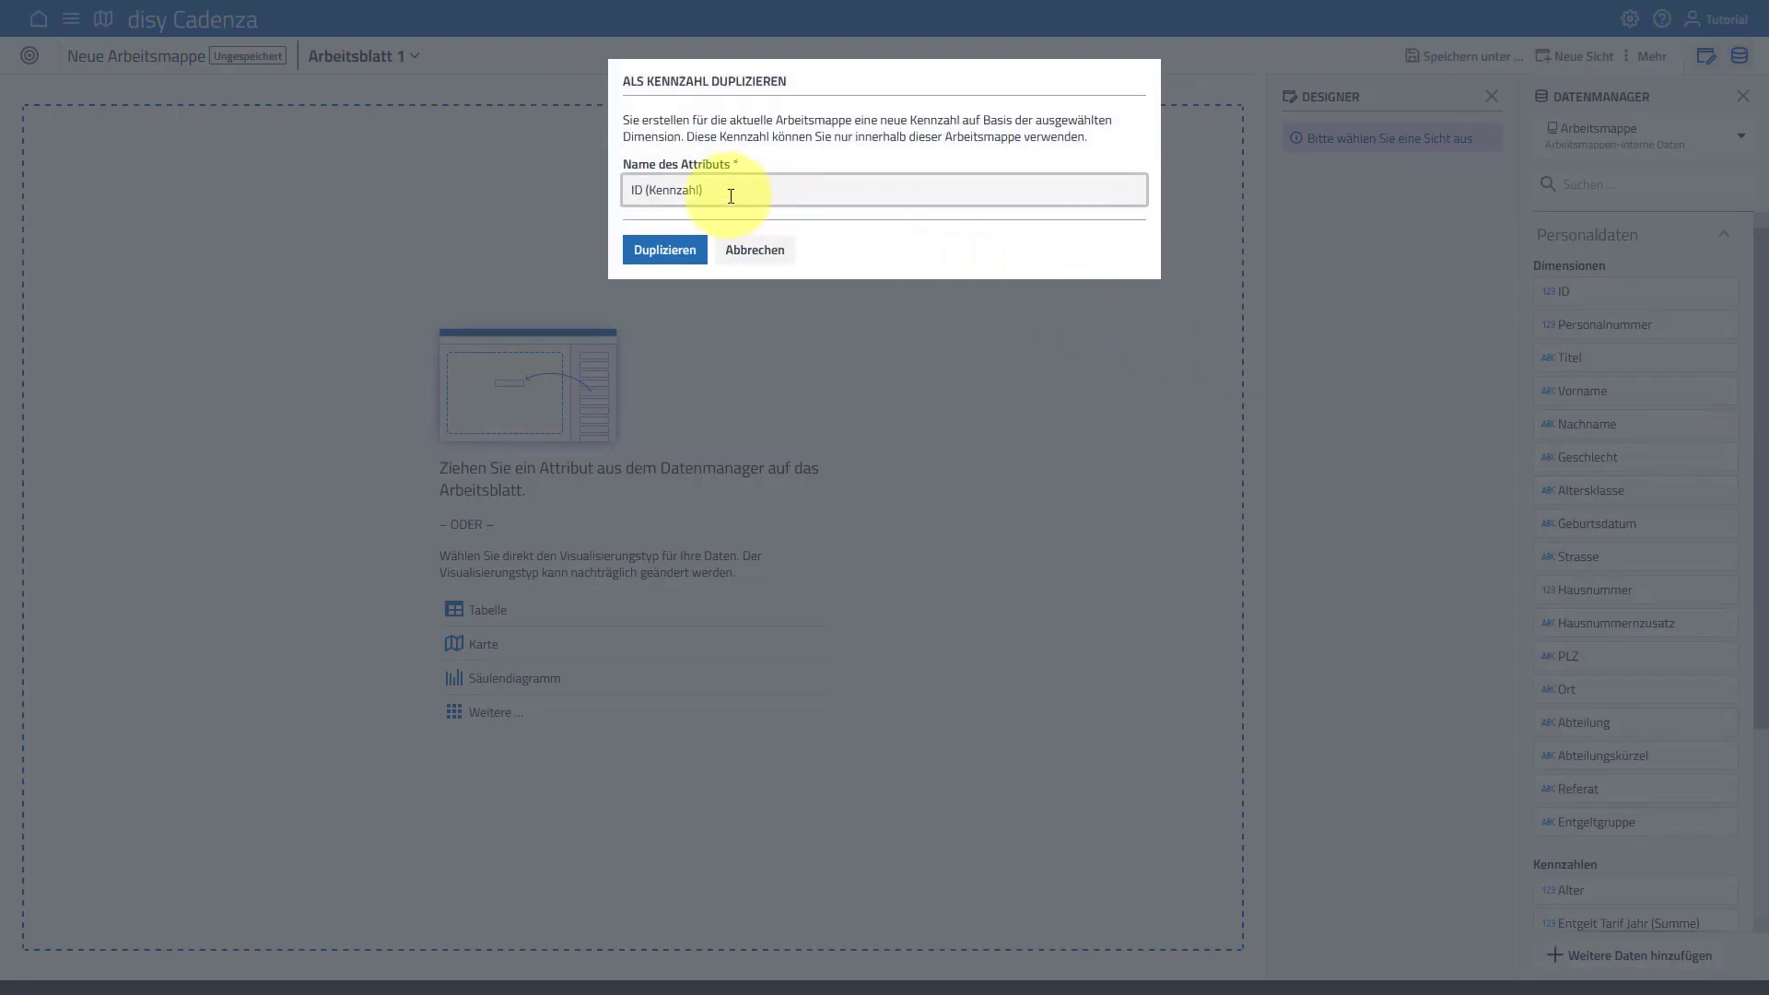
{"action": "left_click_drag", "start_coordinate": [731, 189], "coordinate": [583, 193]}
{"action": "type", "text": "Anzahl"}
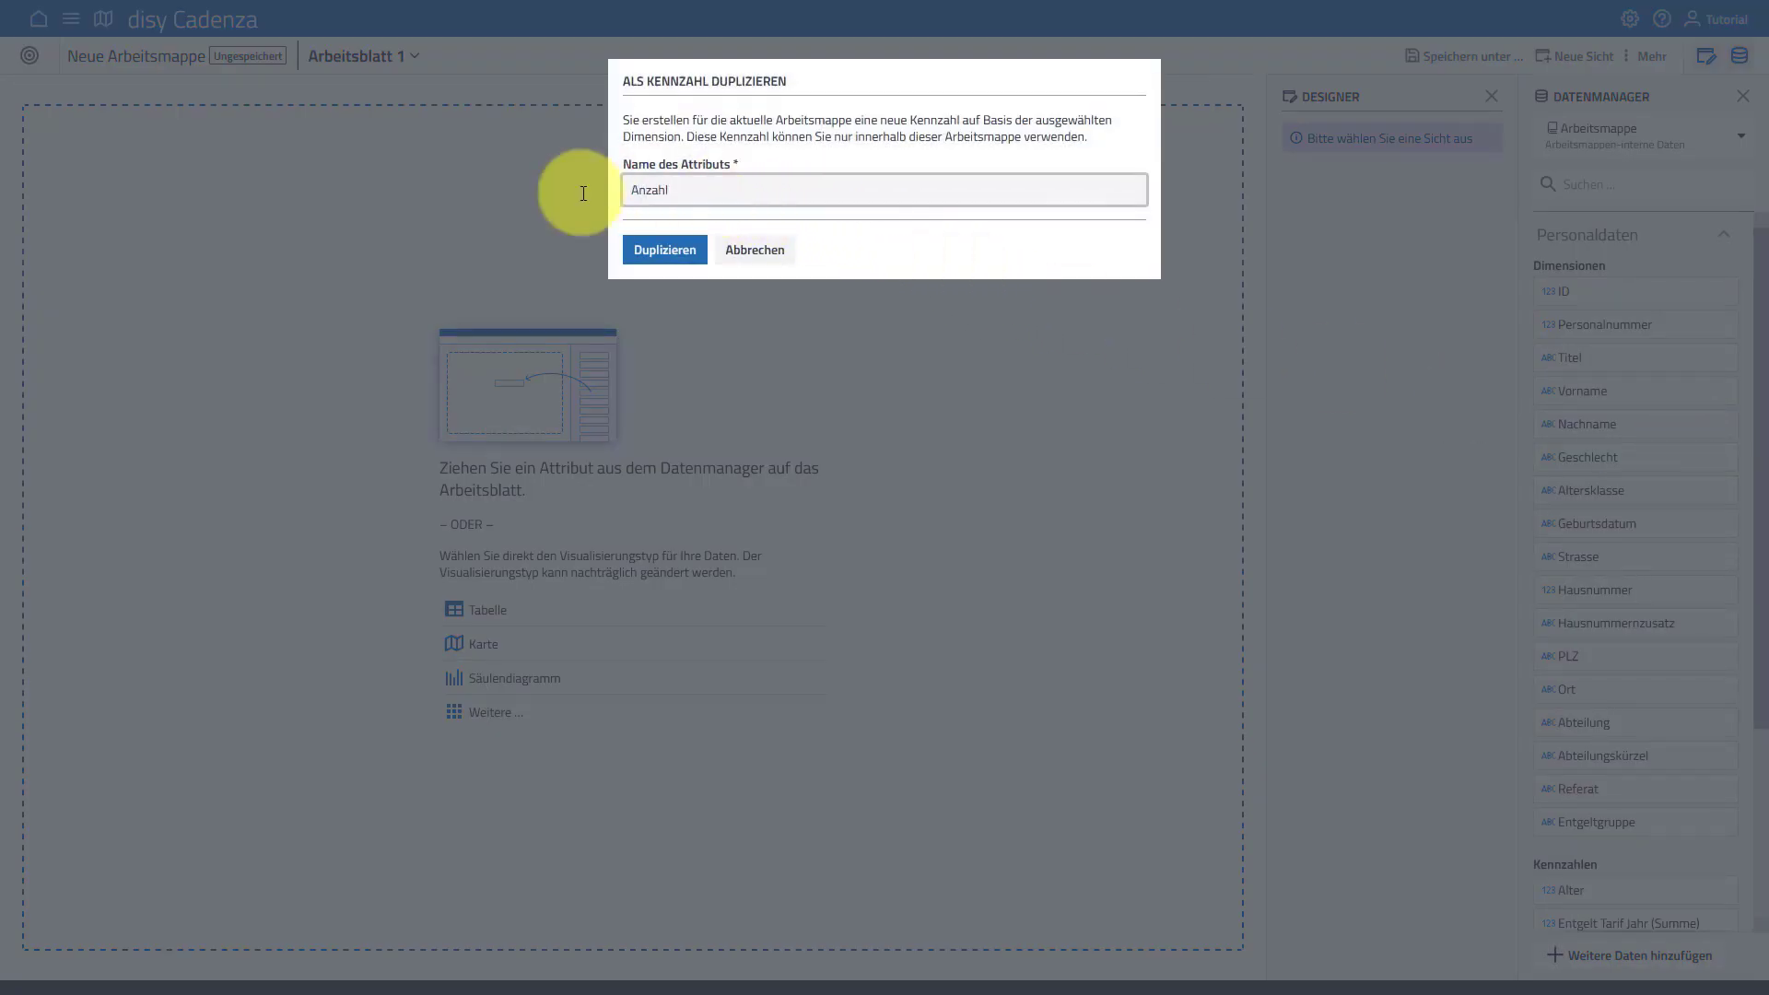
{"action": "type", "text": " Mitarbeitende"}
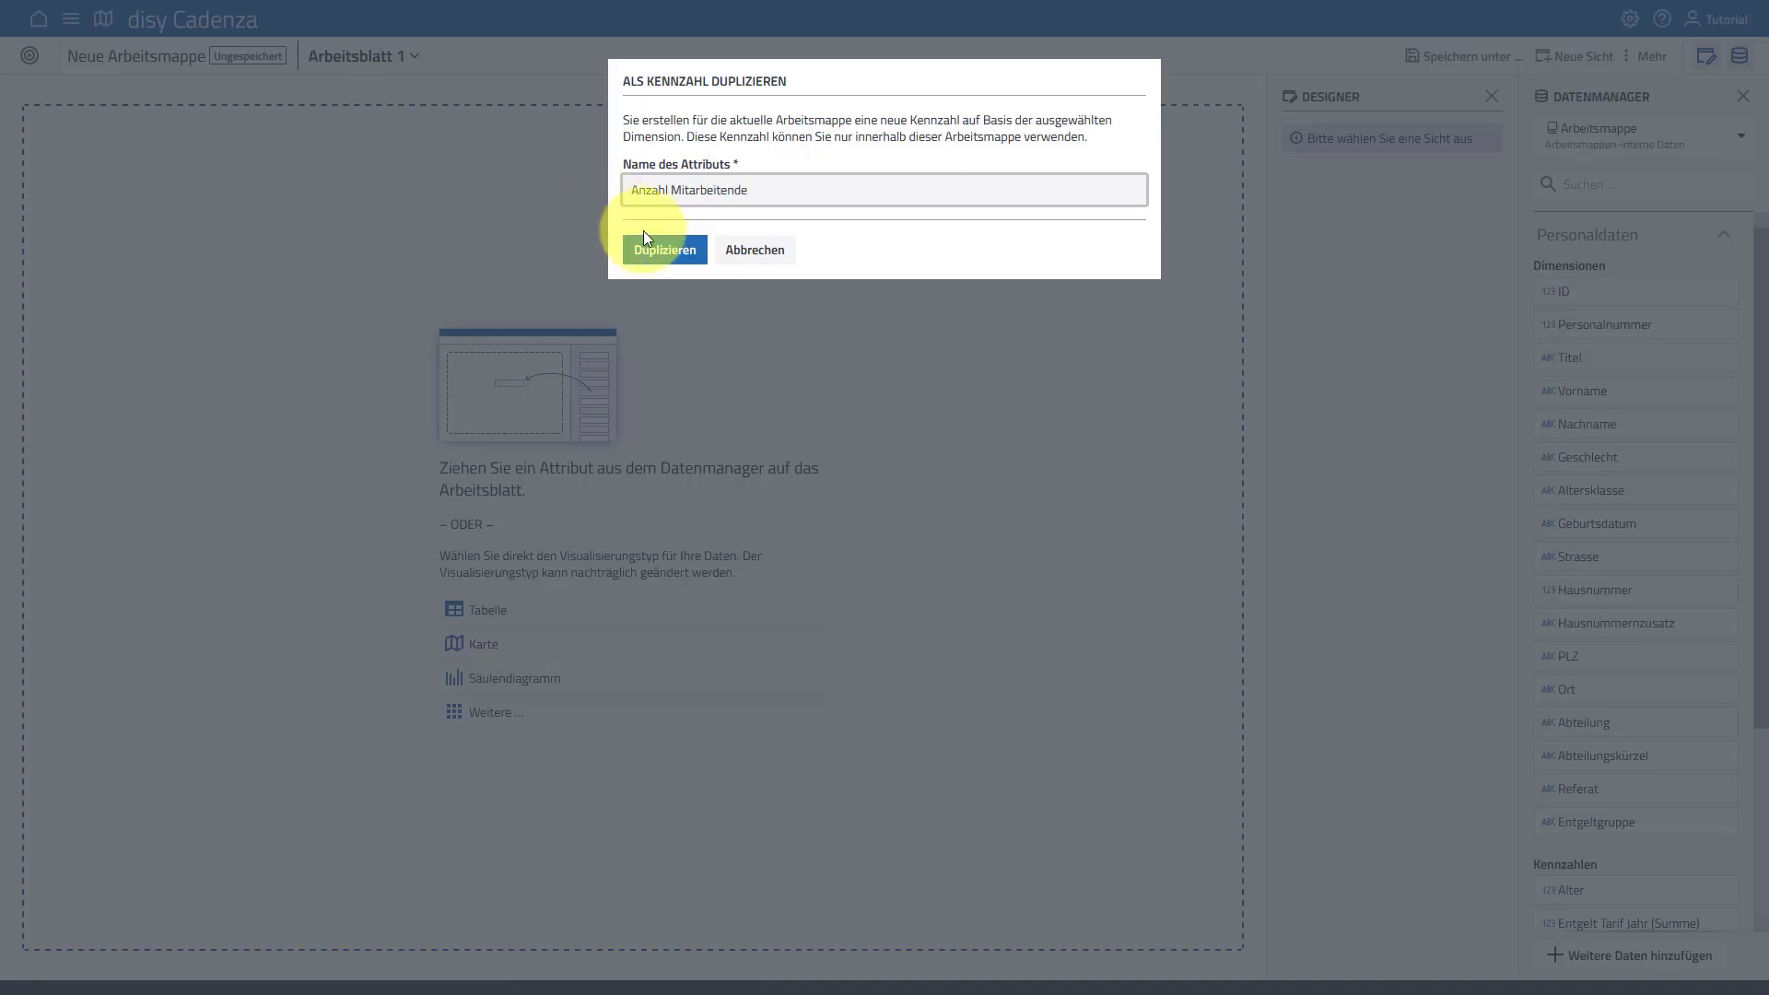
{"action": "left_click", "coordinate": [700, 258]}
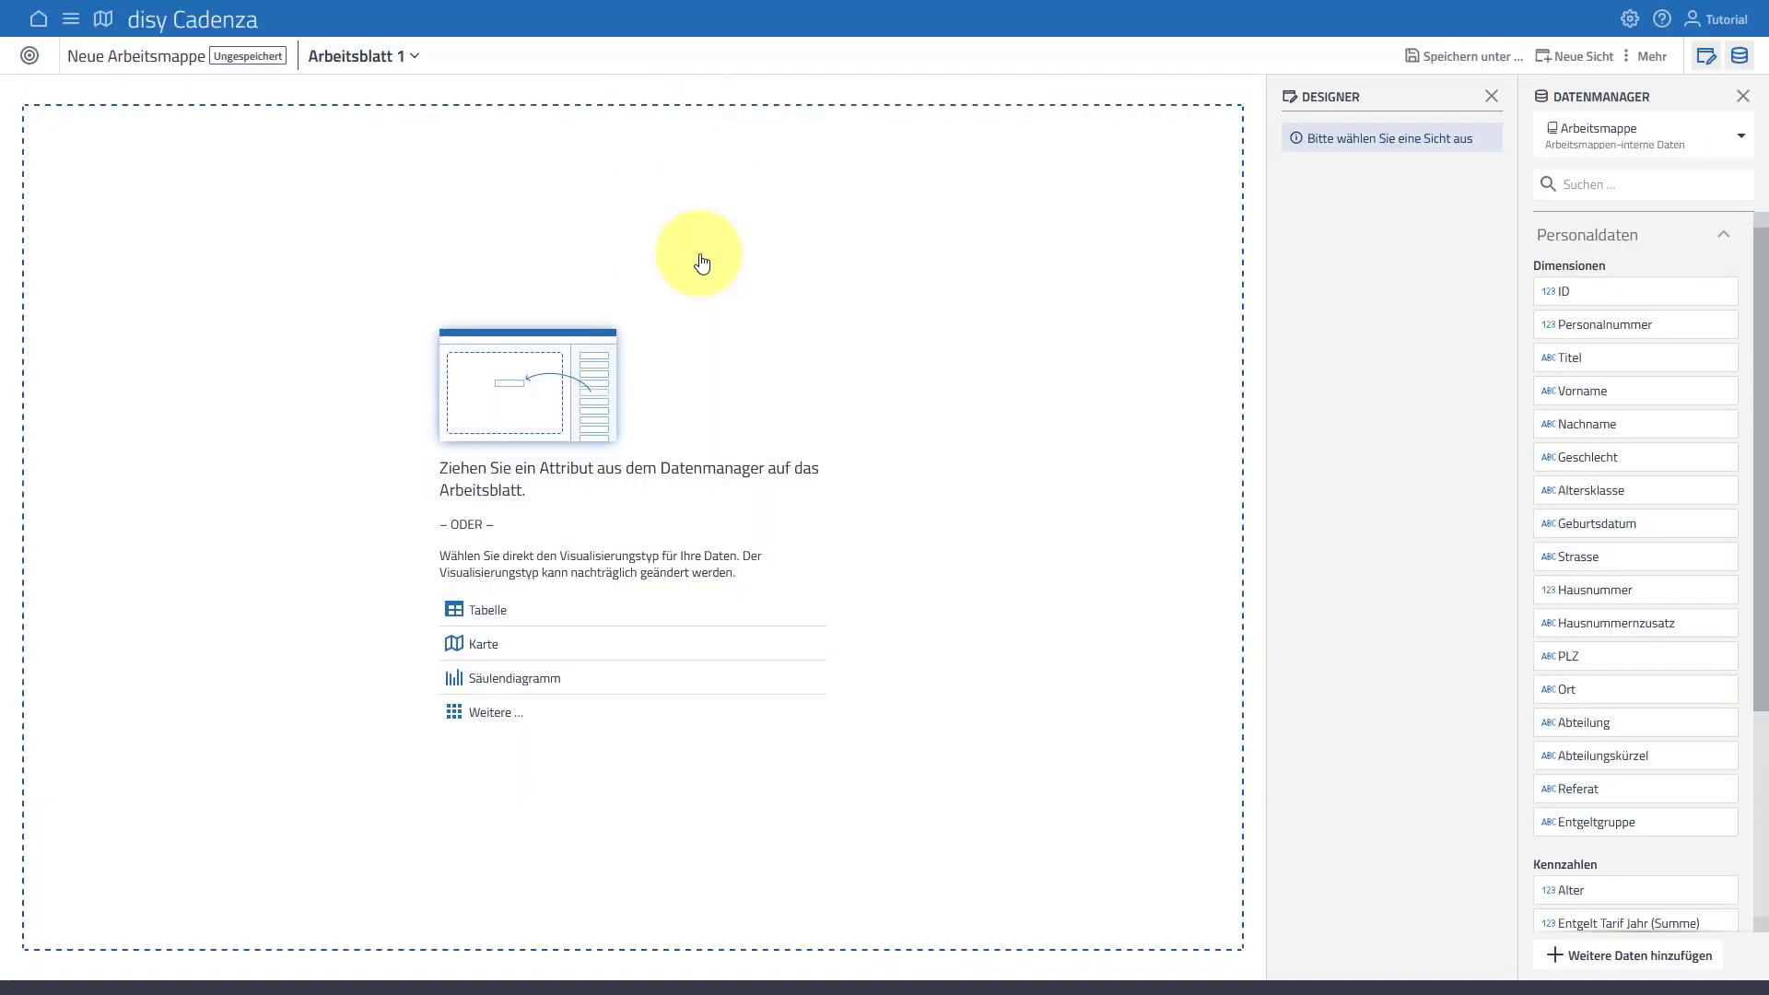
Set the aggregation function of the Anzahl Mitarbeitende Kennzahl to Anzahl (eindeutig) and apply the attribute settings.
{"action": "left_click_drag", "start_coordinate": [1755, 594], "coordinate": [1764, 822]}
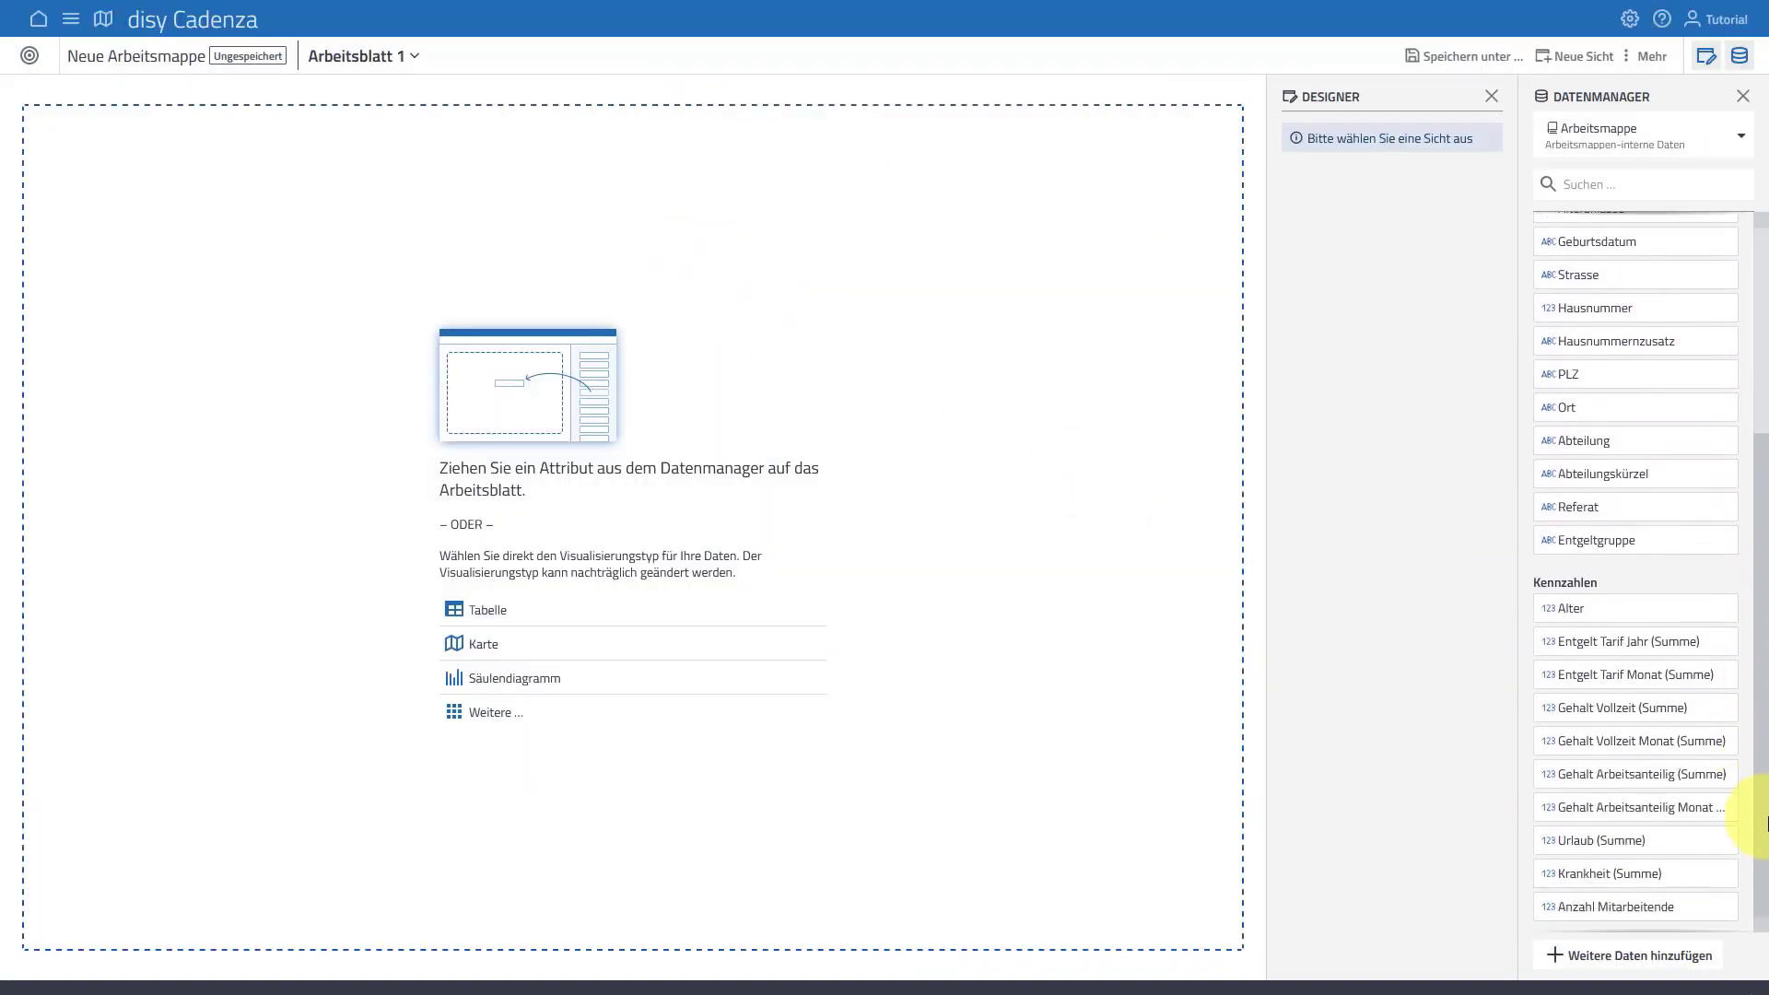
{"action": "left_click", "coordinate": [1722, 907]}
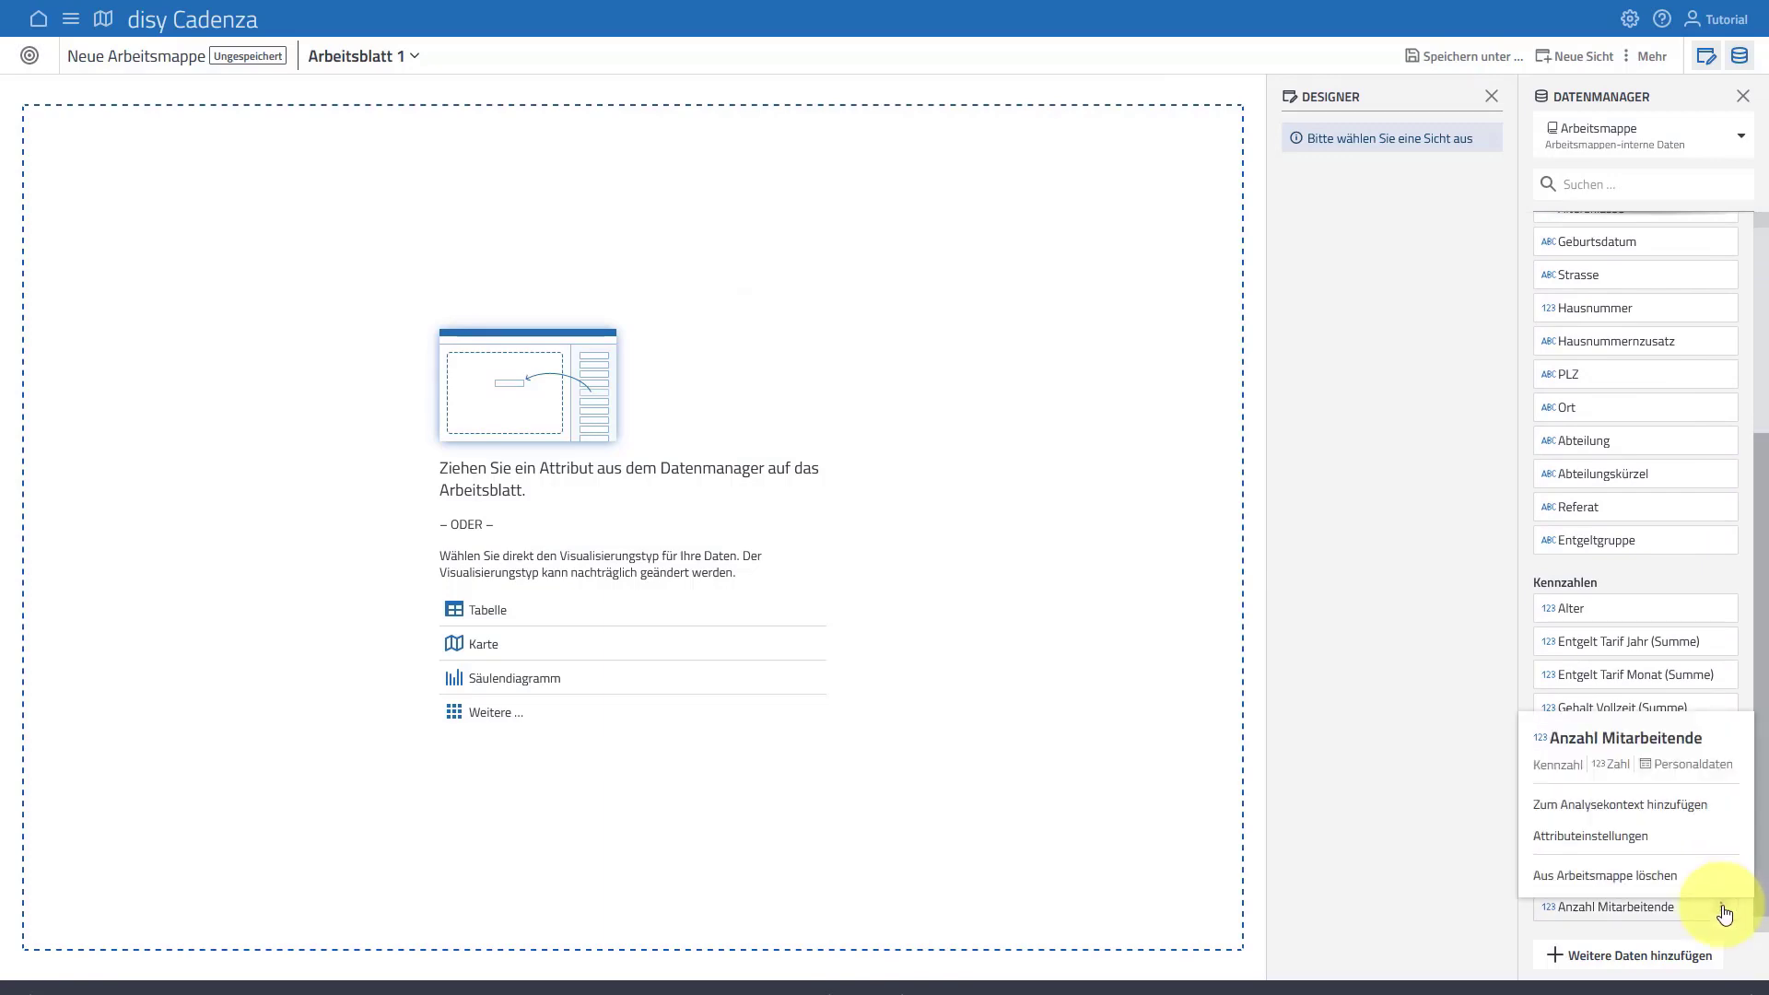
{"action": "left_click", "coordinate": [1623, 838]}
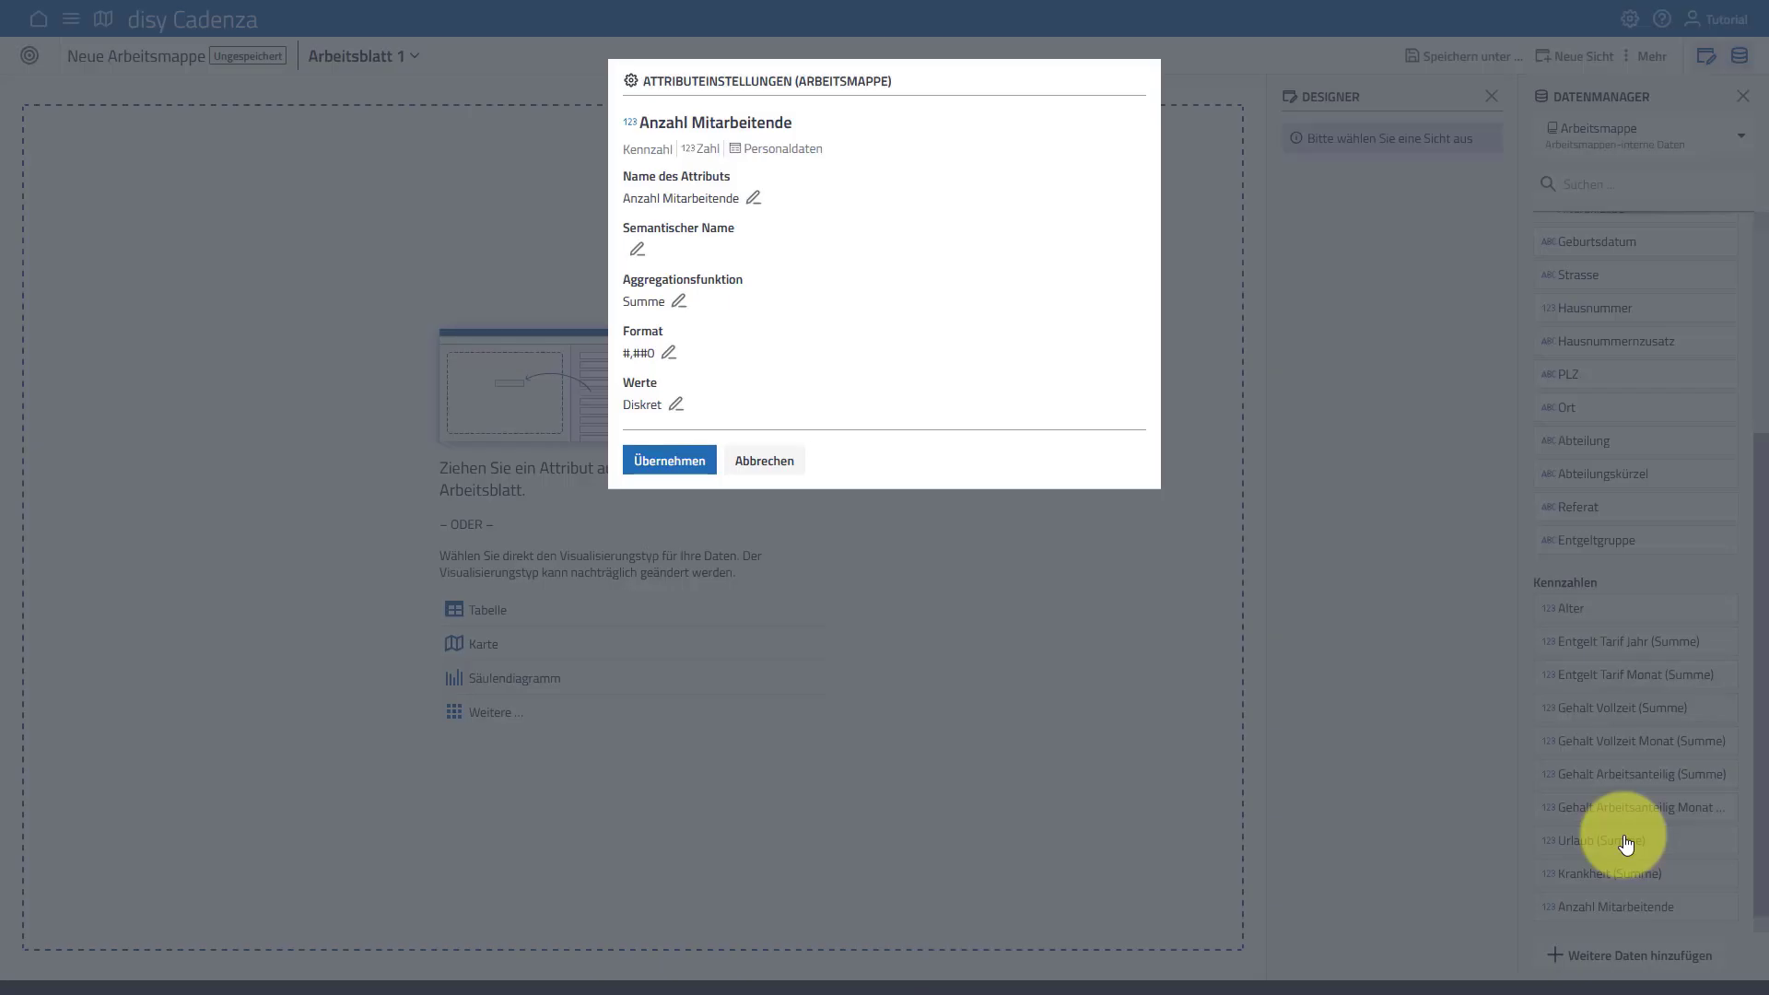
{"action": "left_click", "coordinate": [679, 301]}
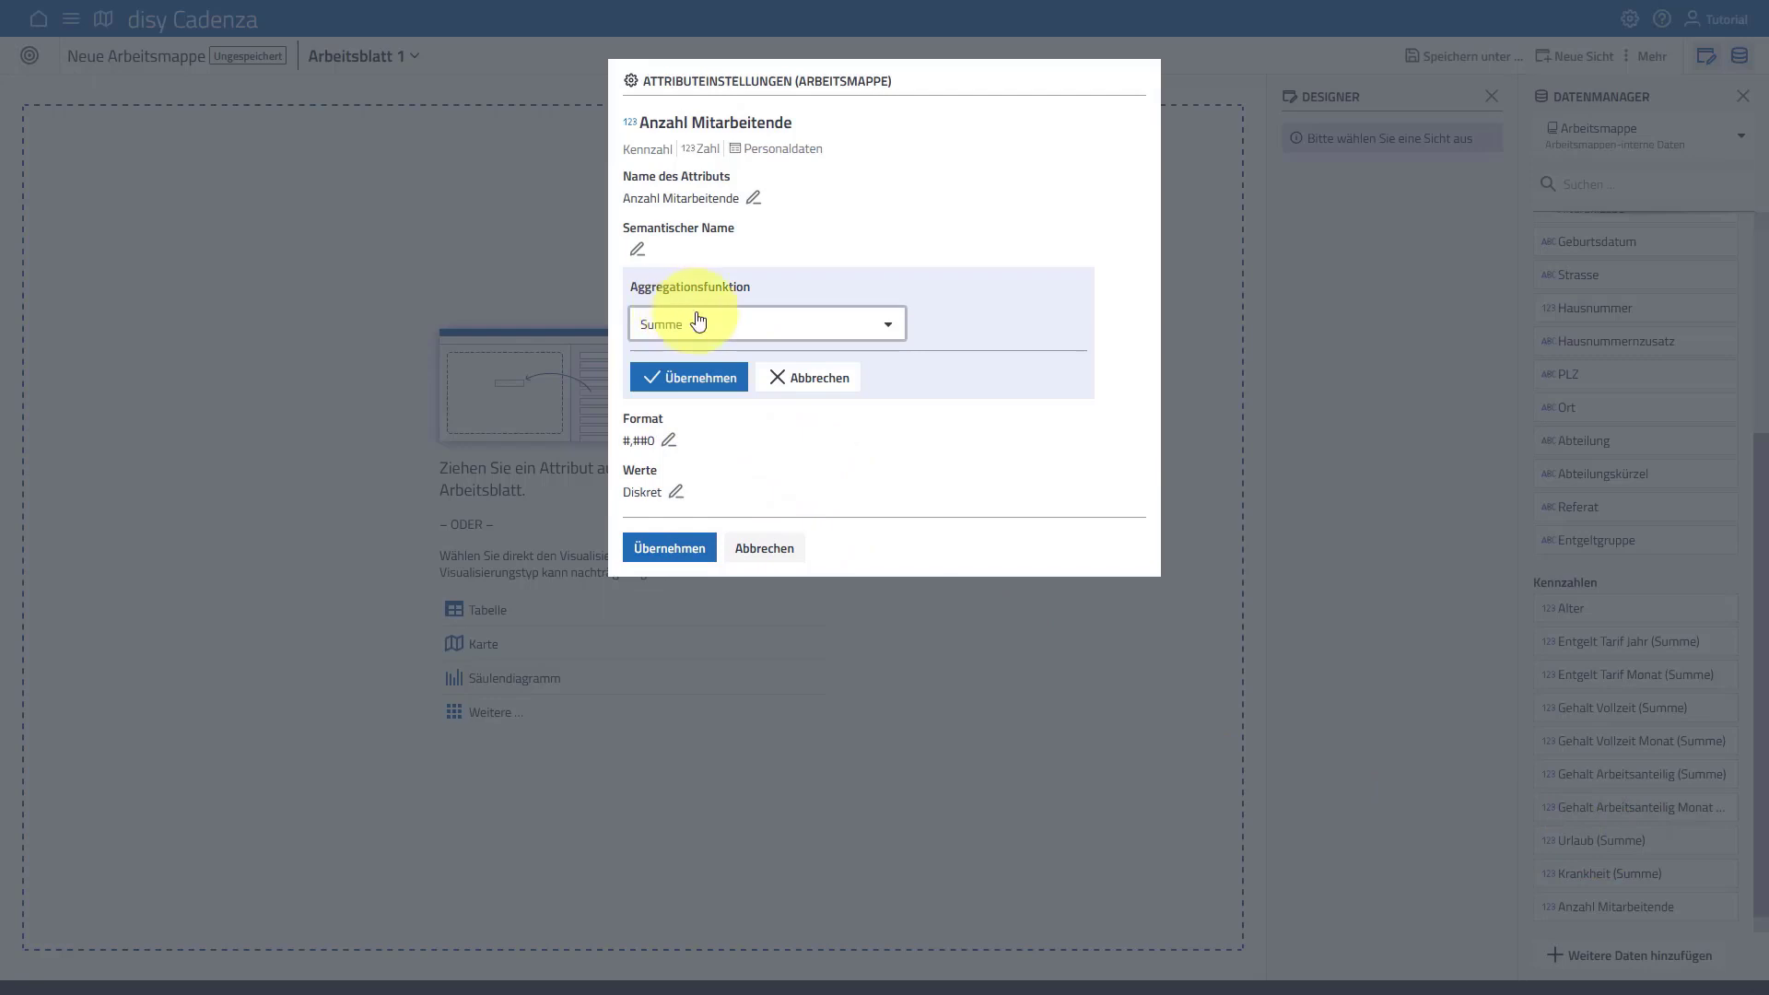
{"action": "left_click", "coordinate": [698, 320]}
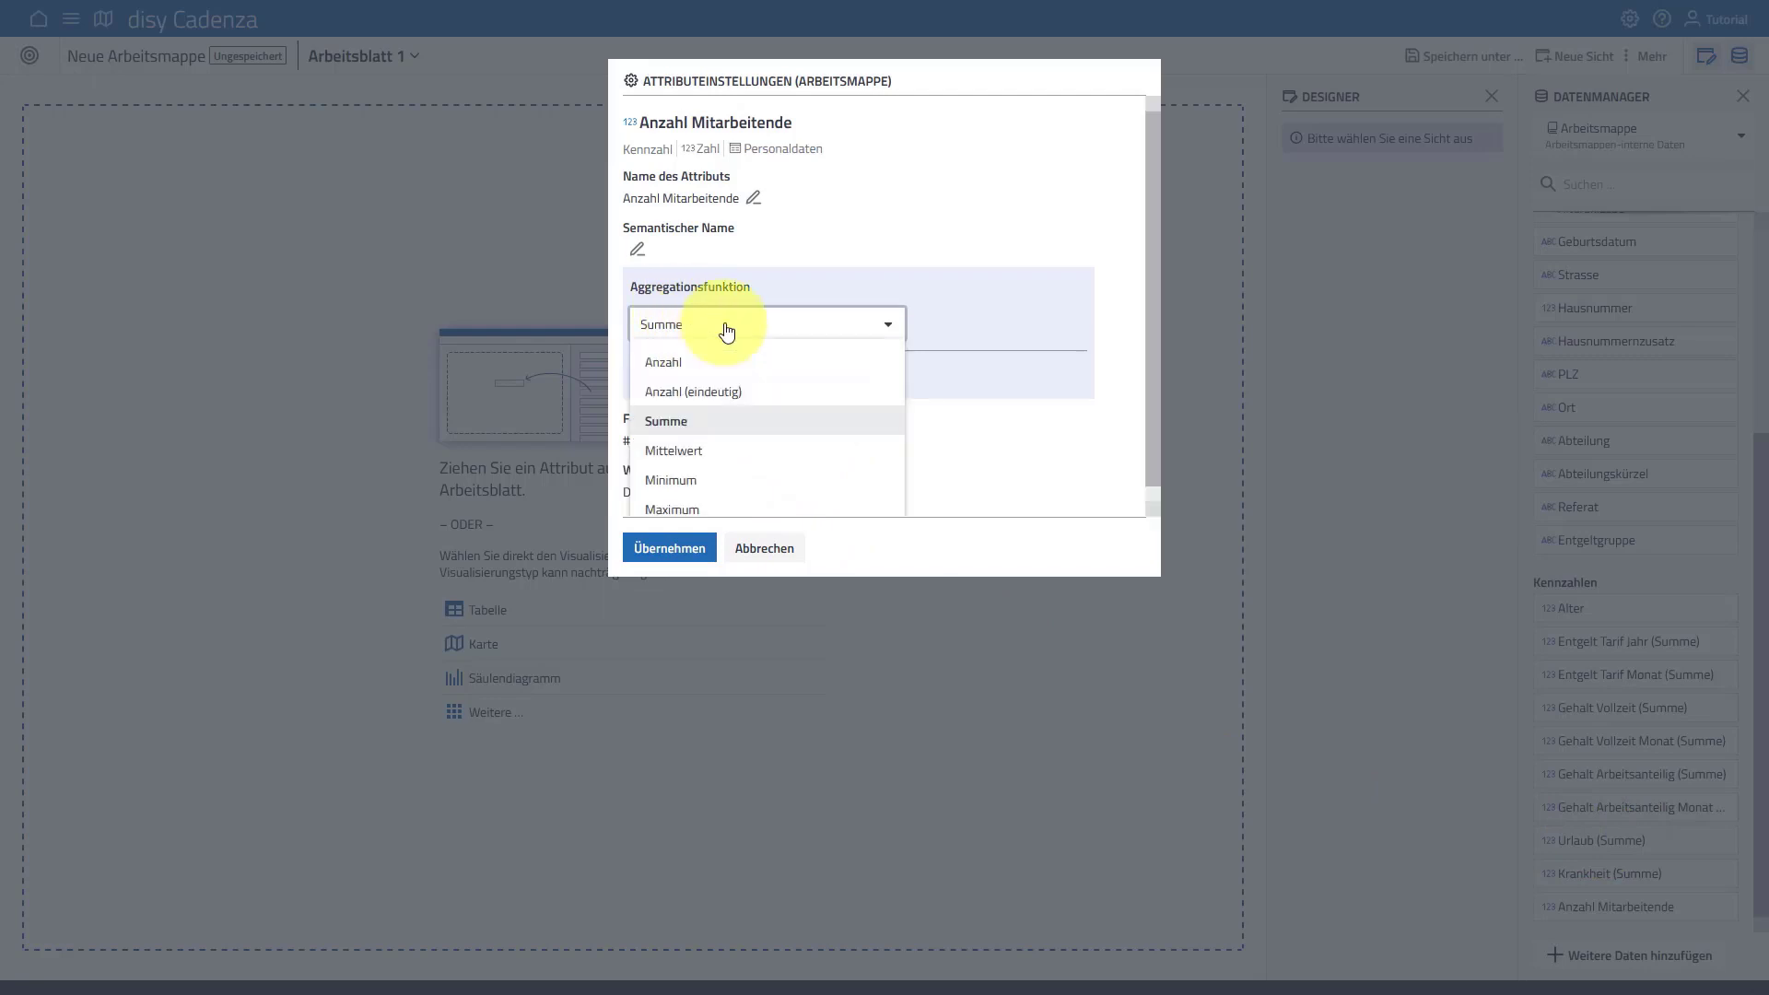
{"action": "left_click", "coordinate": [759, 394]}
{"action": "left_click", "coordinate": [711, 392]}
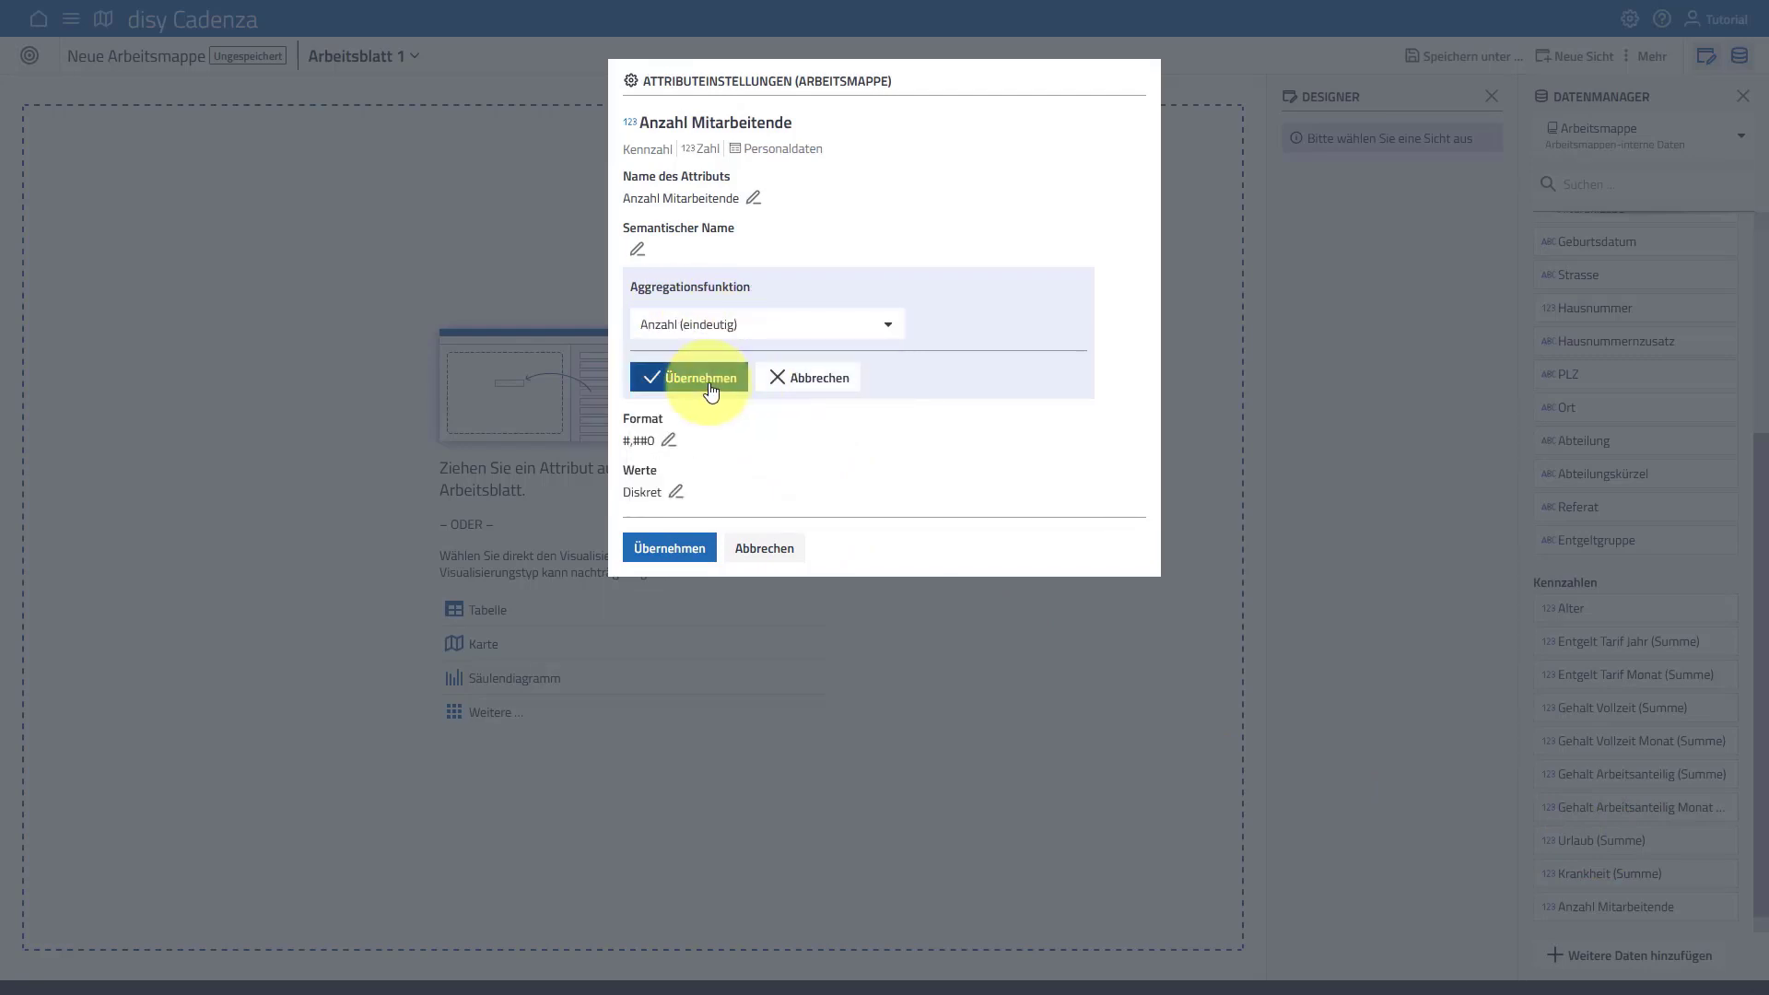
{"action": "left_click", "coordinate": [704, 471]}
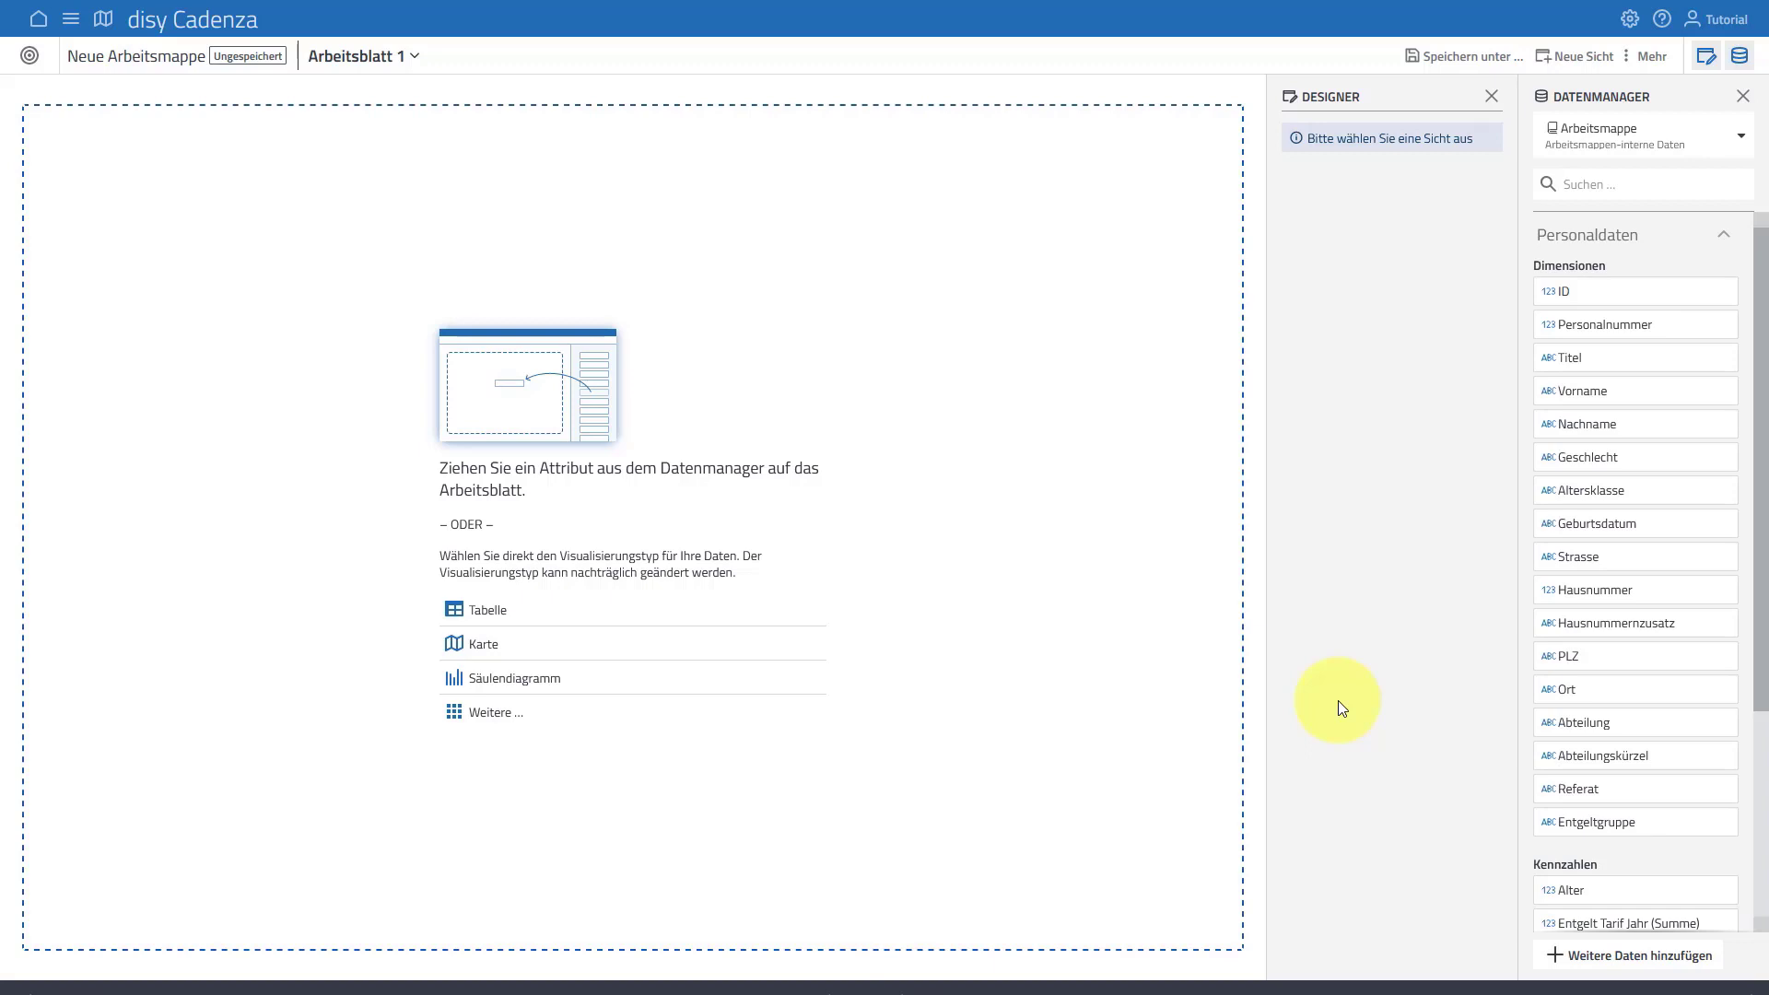
Build an aggregated table from Geschlecht, Abteilung and Anzahl Mitarbeitende, and pivot it with Abteilung as rows and Geschlecht as columns.
{"action": "left_click_drag", "start_coordinate": [1621, 461], "coordinate": [1019, 584]}
{"action": "left_click_drag", "start_coordinate": [1584, 724], "coordinate": [982, 634]}
{"action": "scroll", "coordinate": [1619, 682], "scroll_direction": "down", "scroll_amount": 3}
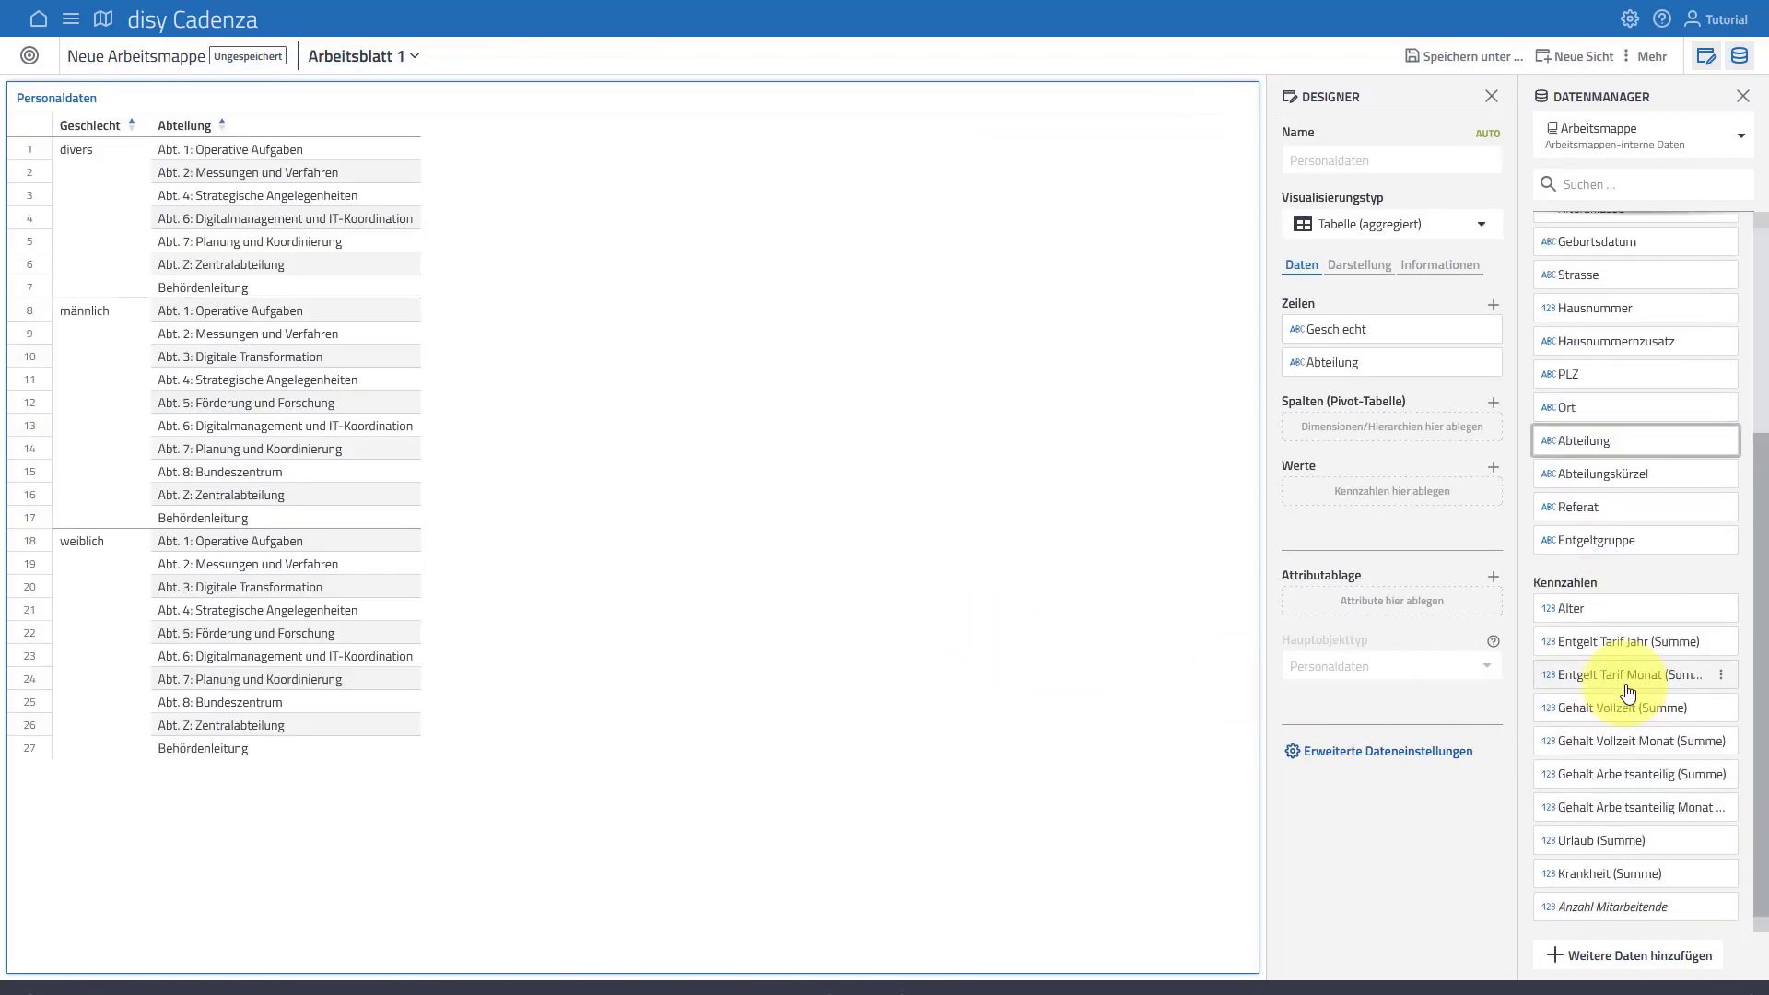
{"action": "left_click_drag", "start_coordinate": [1611, 918], "coordinate": [982, 543]}
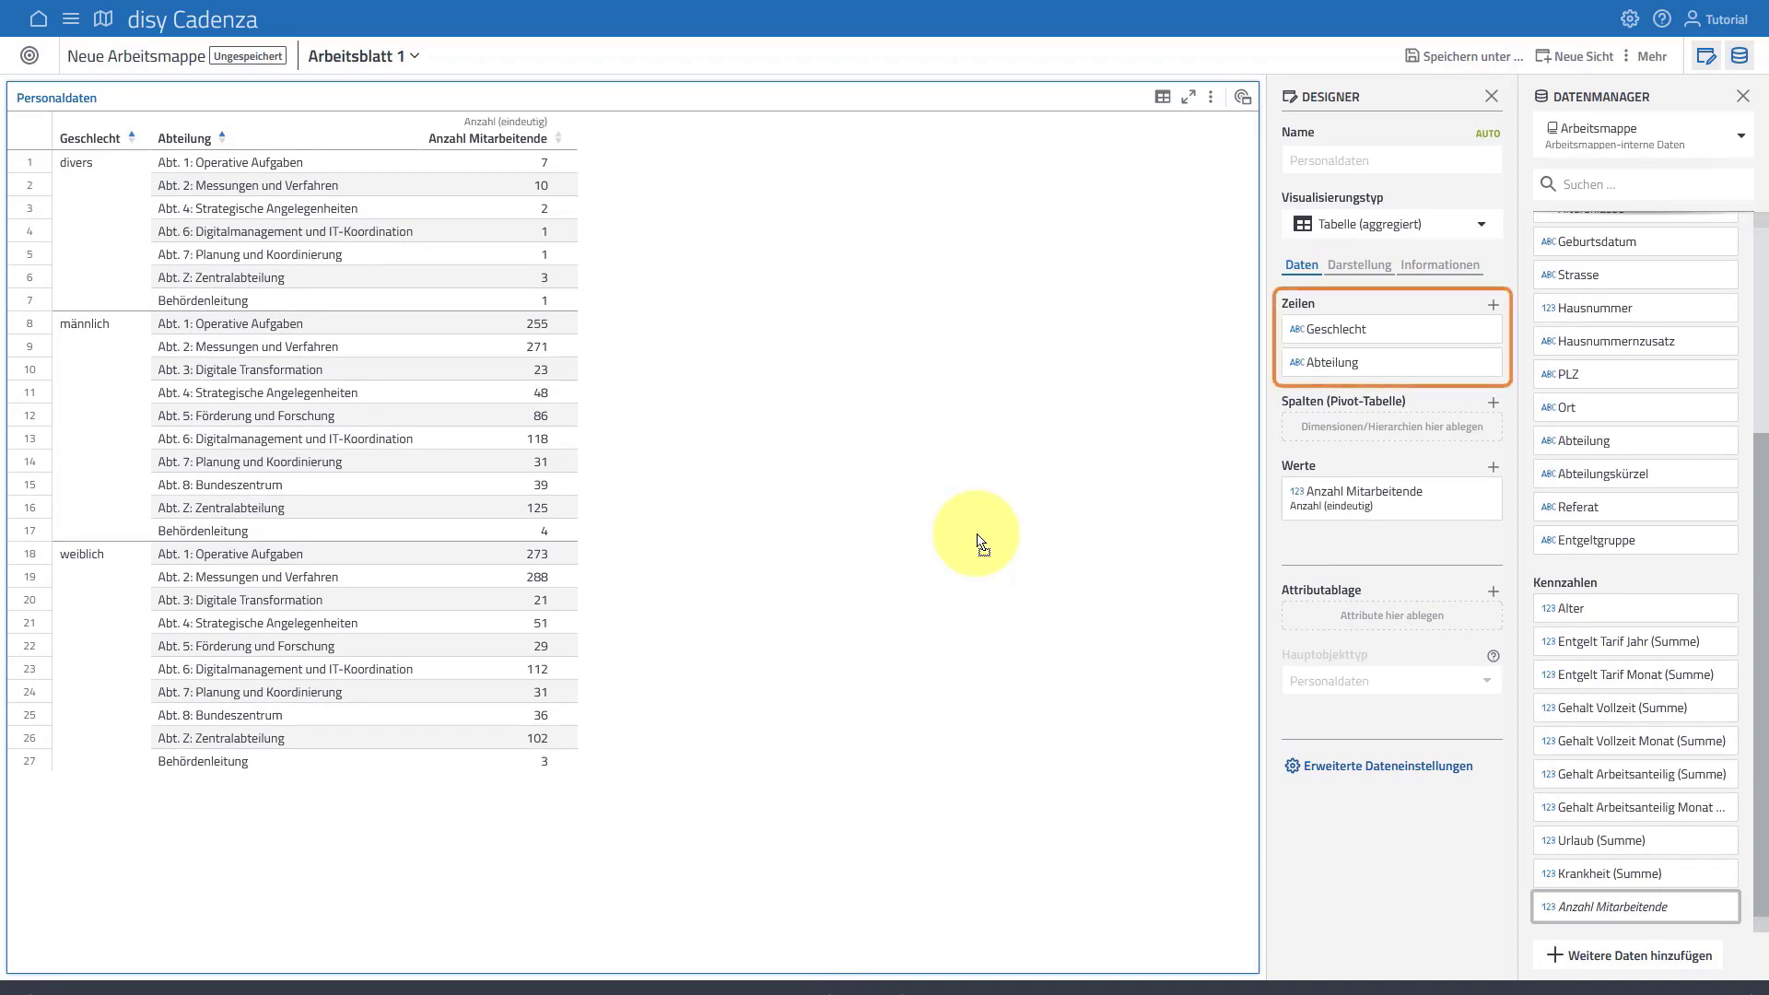
{"action": "left_click_drag", "start_coordinate": [1414, 380], "coordinate": [1427, 331]}
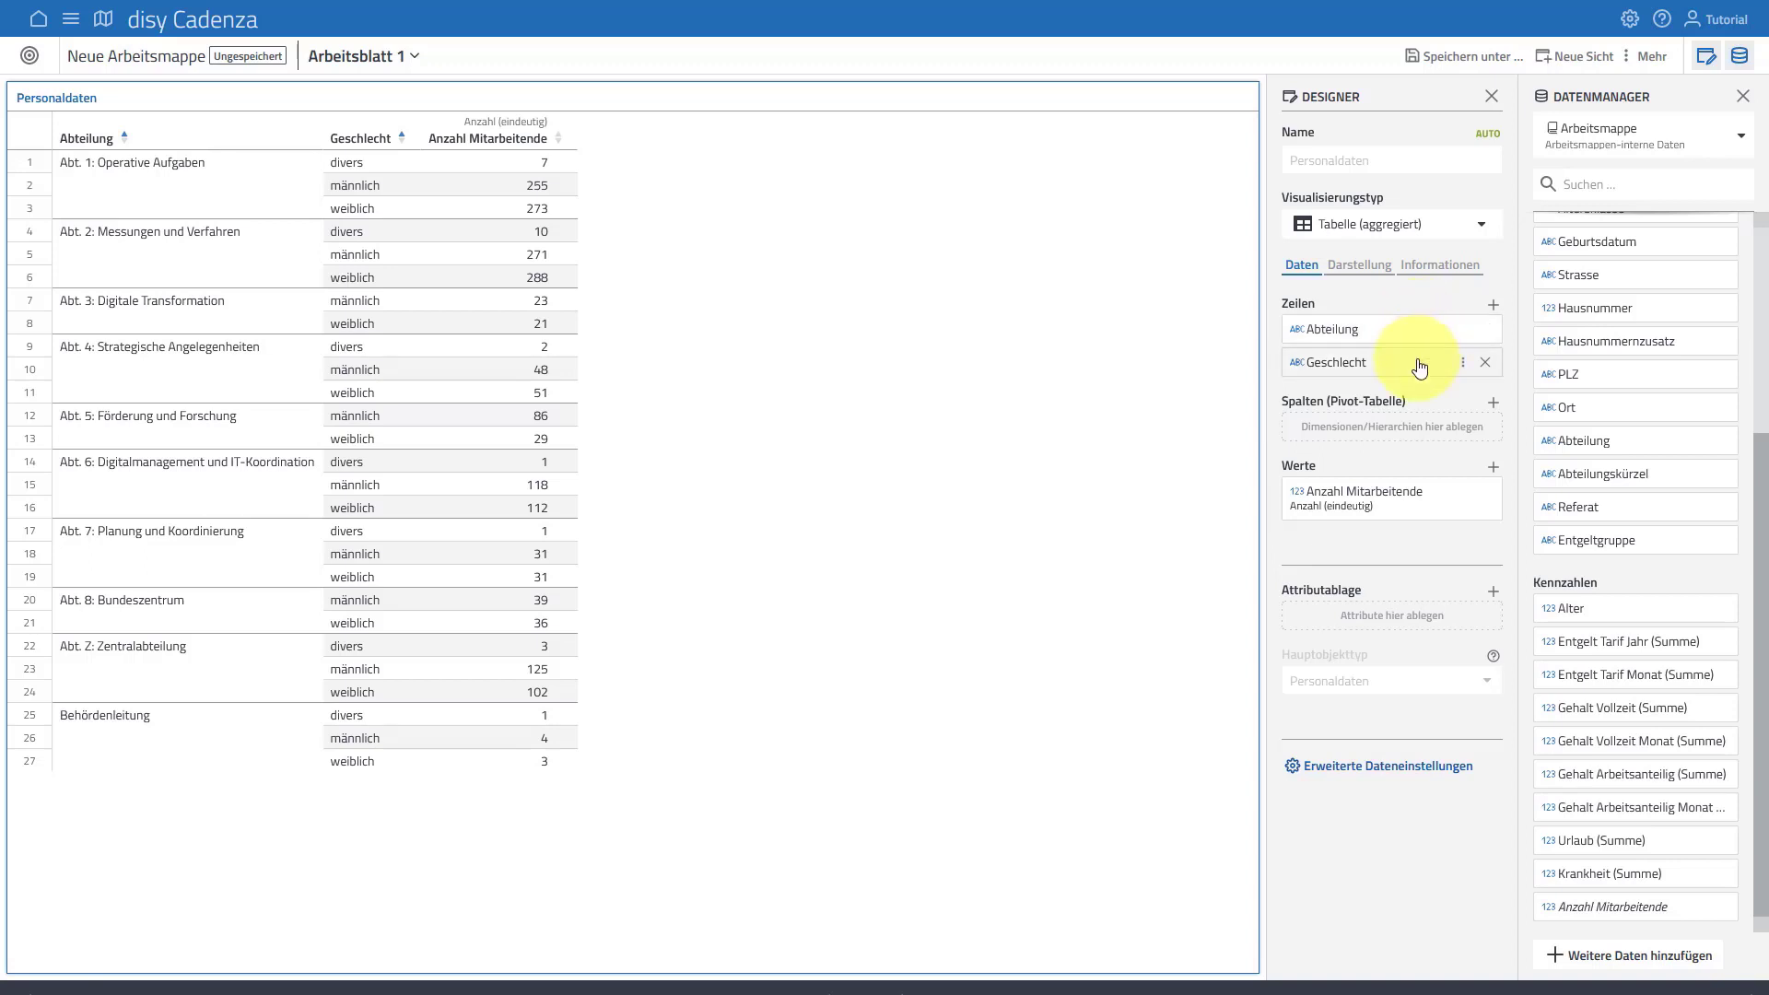
{"action": "left_click_drag", "start_coordinate": [1418, 363], "coordinate": [1420, 435]}
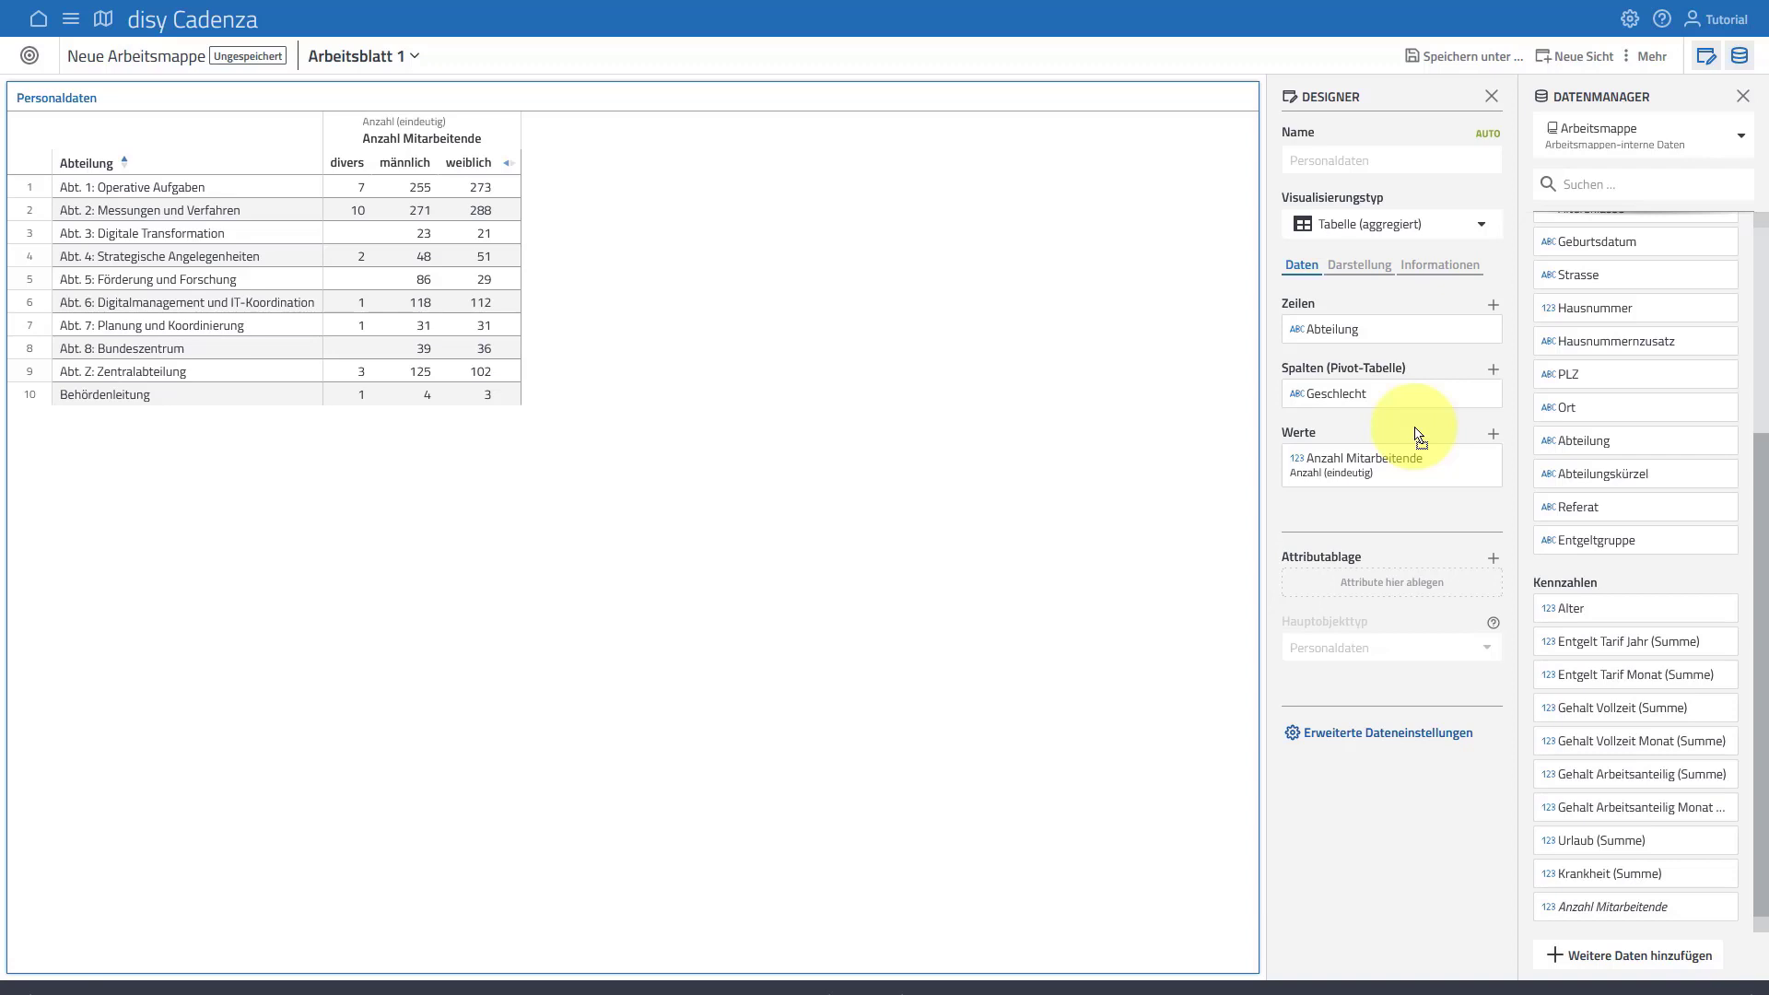
Save the workbook under the name "Personaldaten" in the Tutorial directory.
{"action": "left_click", "coordinate": [1466, 59]}
{"action": "type", "text": "Pe"}
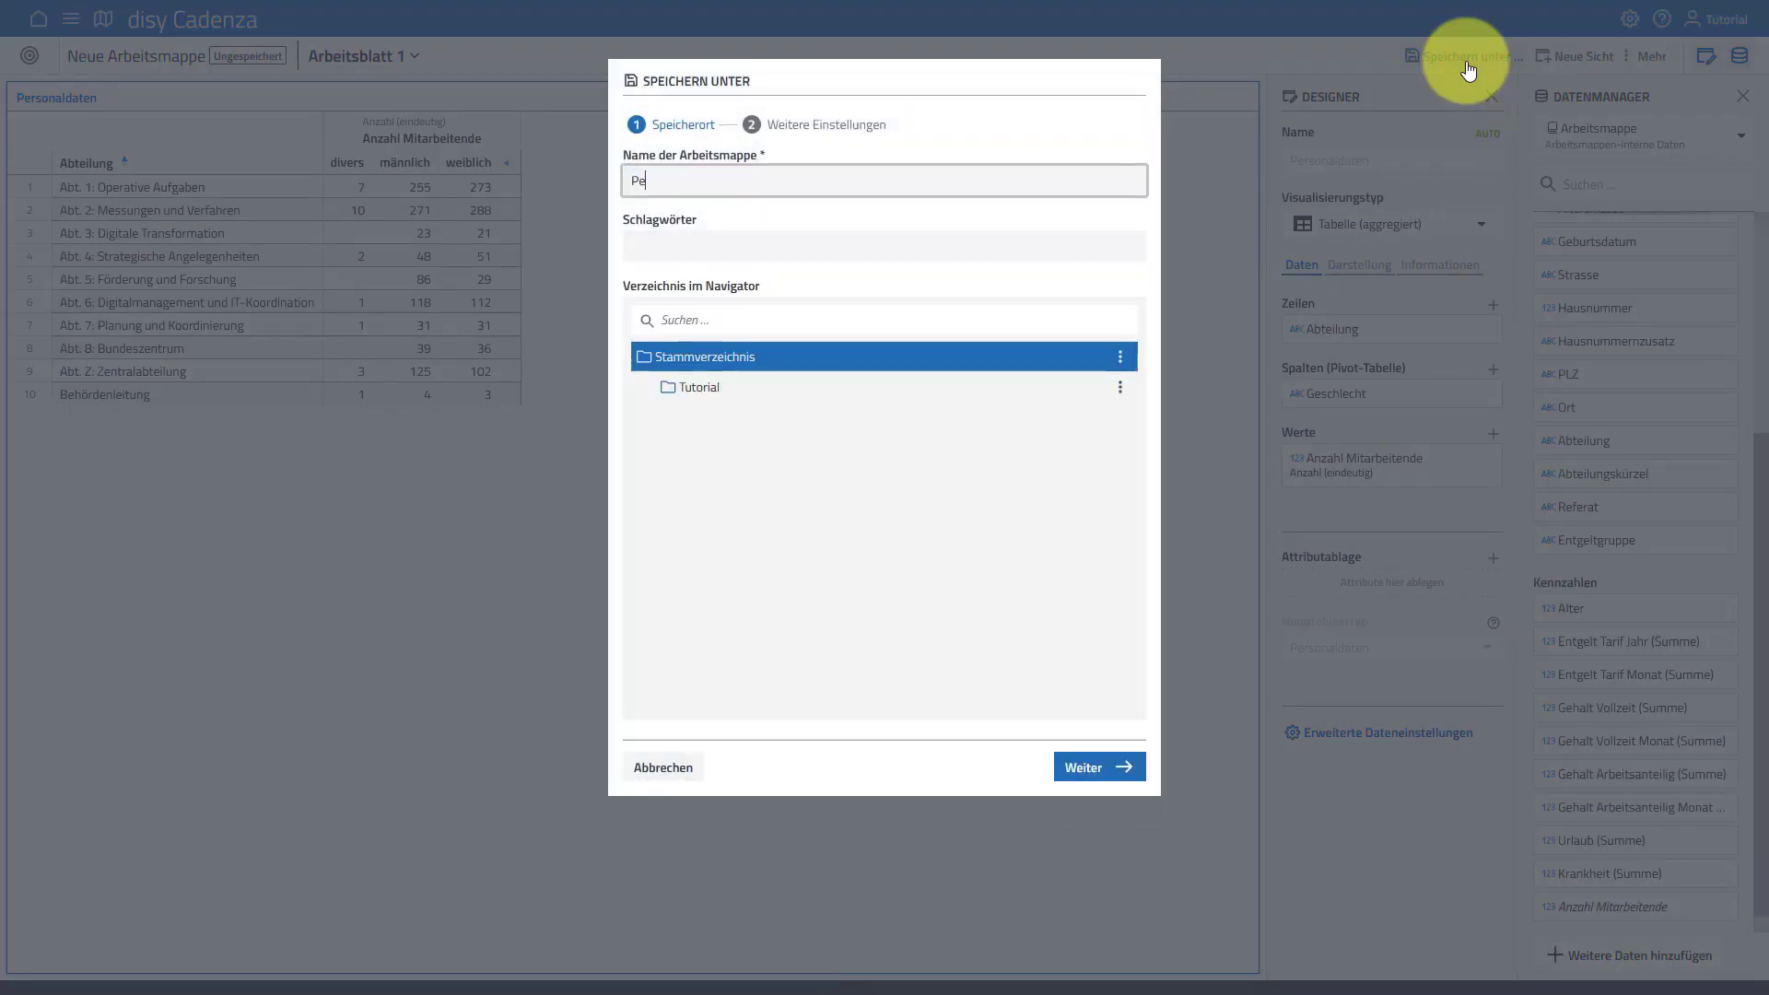
{"action": "type", "text": "rsonaldaten"}
{"action": "left_click", "coordinate": [757, 388]}
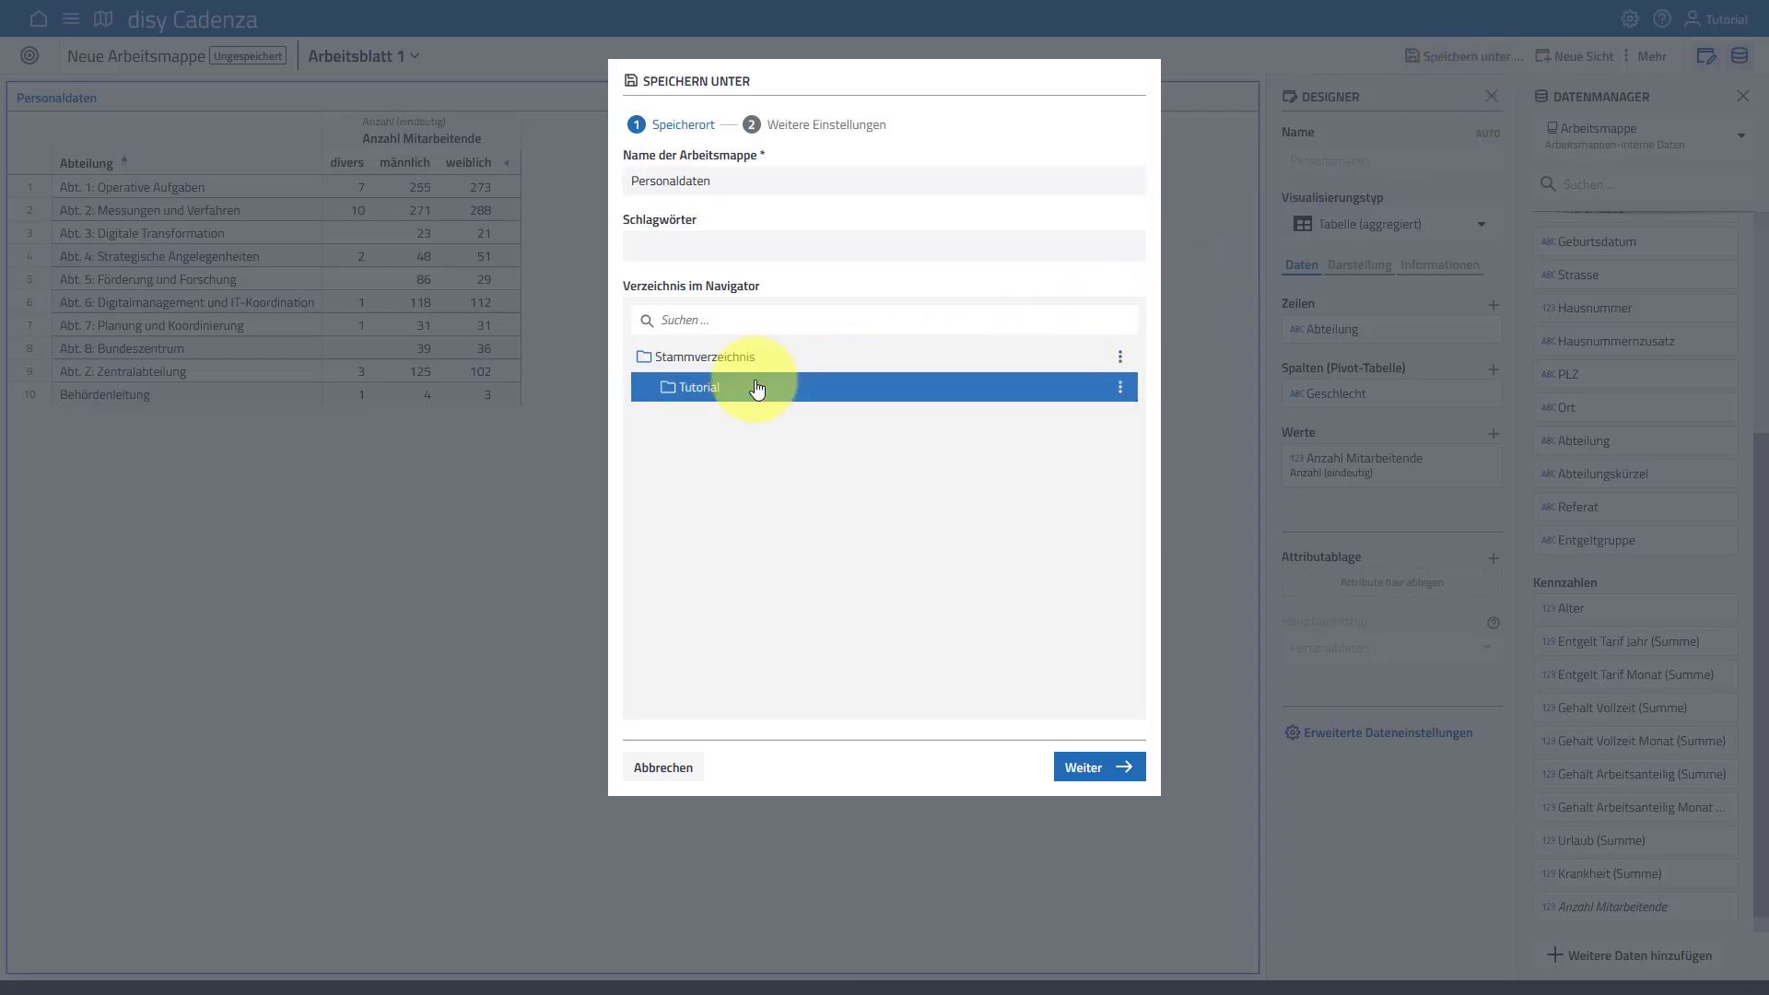